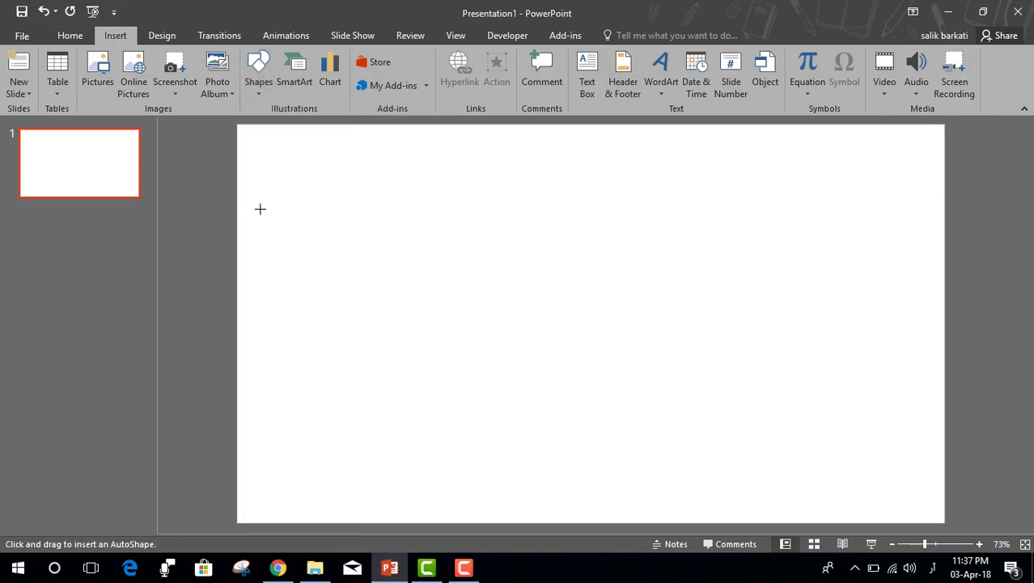
# - Draw a rectangle about 3.29" wide and 3.89" high on the slide's left half, with standard yellow fill and no outline
pyautogui.moveTo(336, 227); pyautogui.dragTo(511, 433)
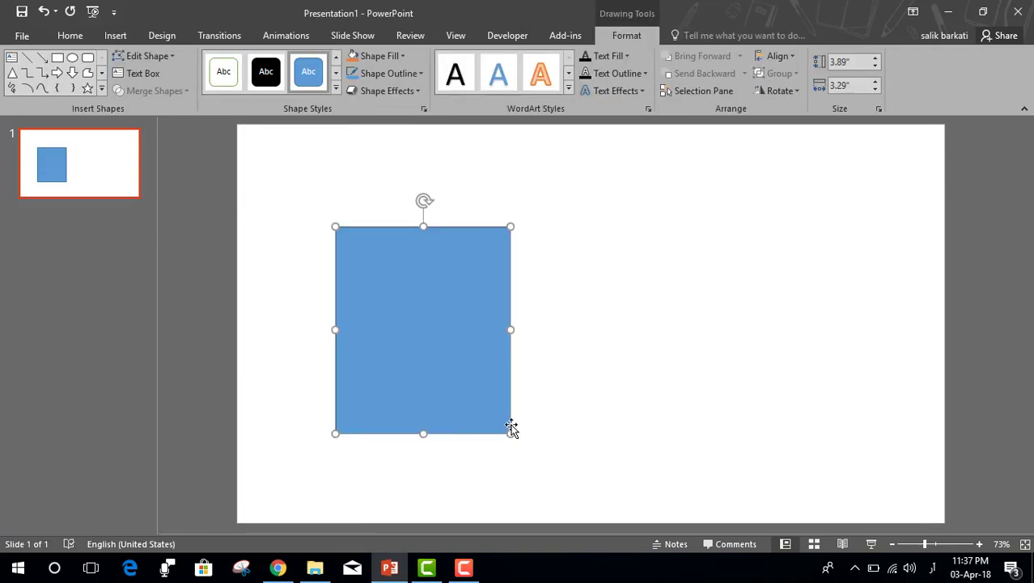
pyautogui.click(389, 60)
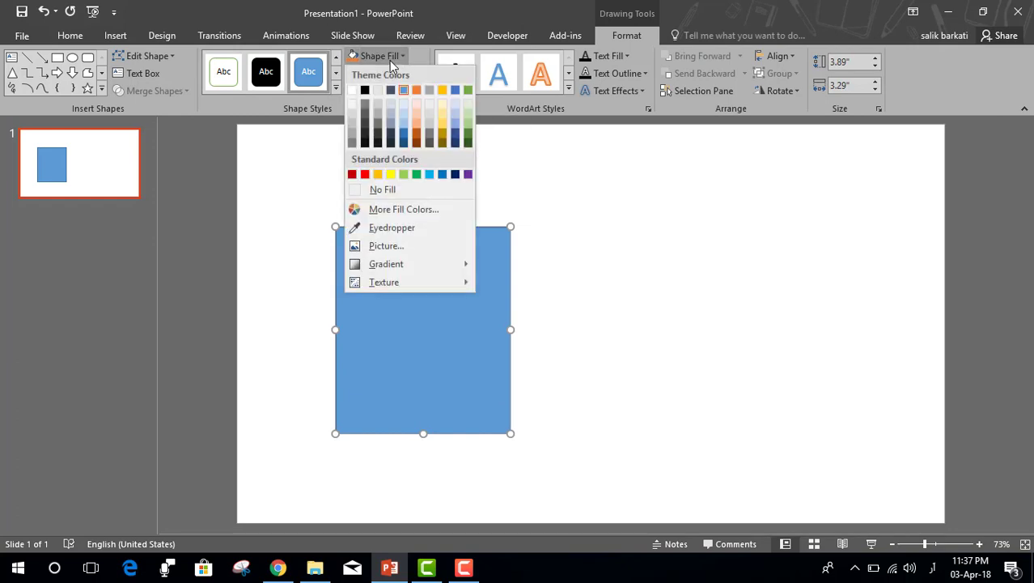
pyautogui.click(389, 175)
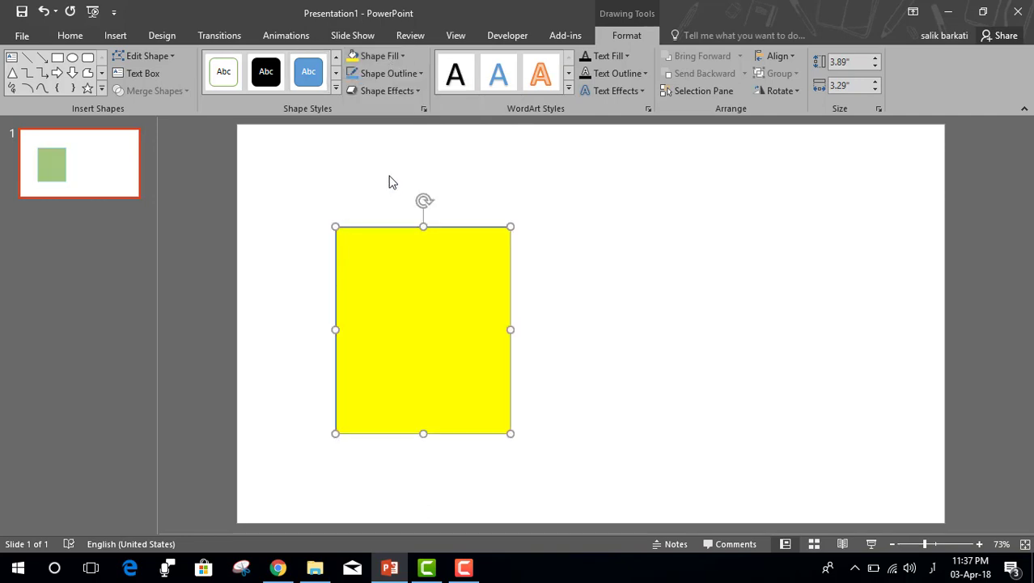
pyautogui.click(373, 73)
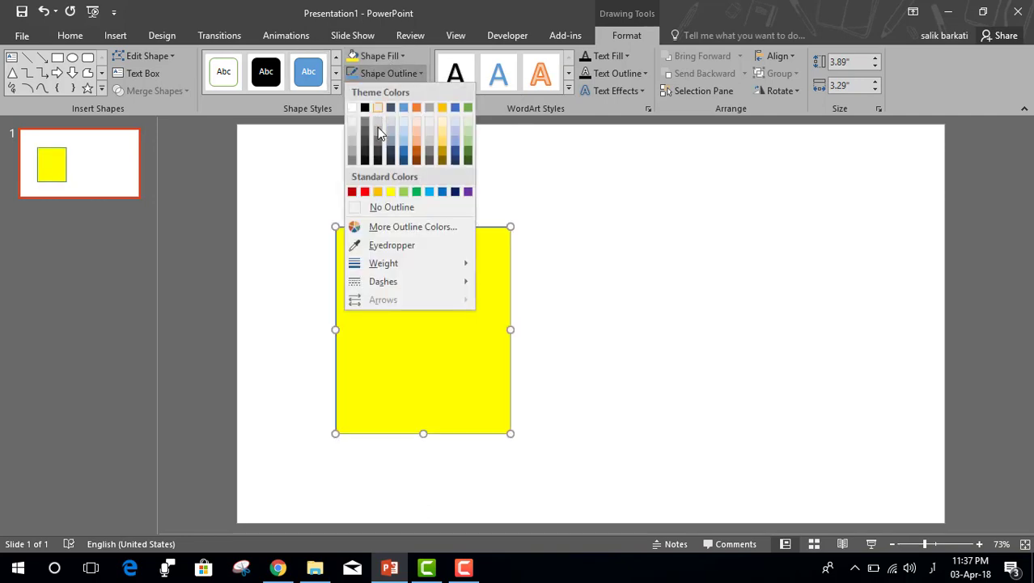
pyautogui.click(381, 206)
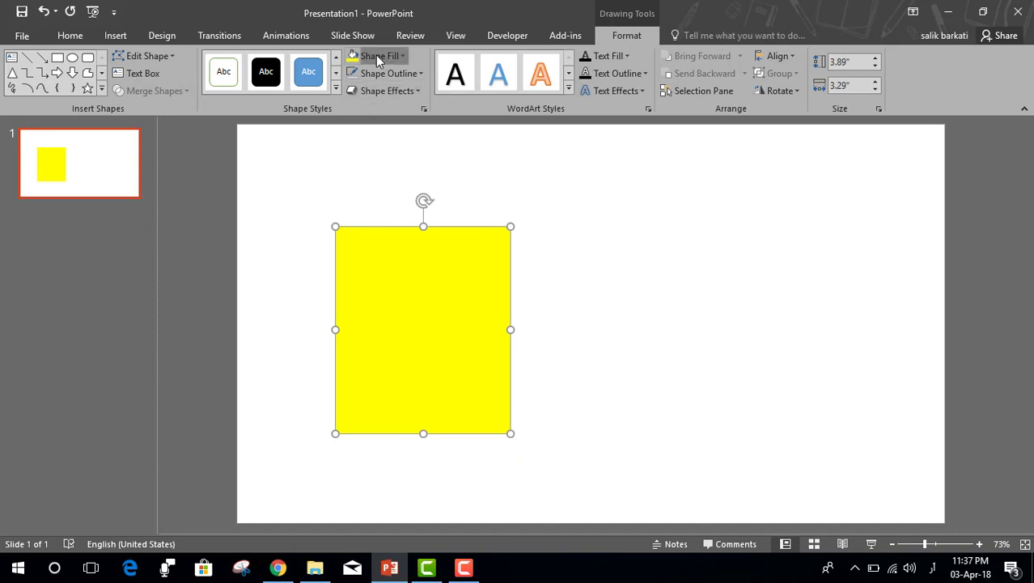
# - Lighten the rectangle's fill to a custom yellow with RGB 255, 255, 93
pyautogui.click(376, 55)
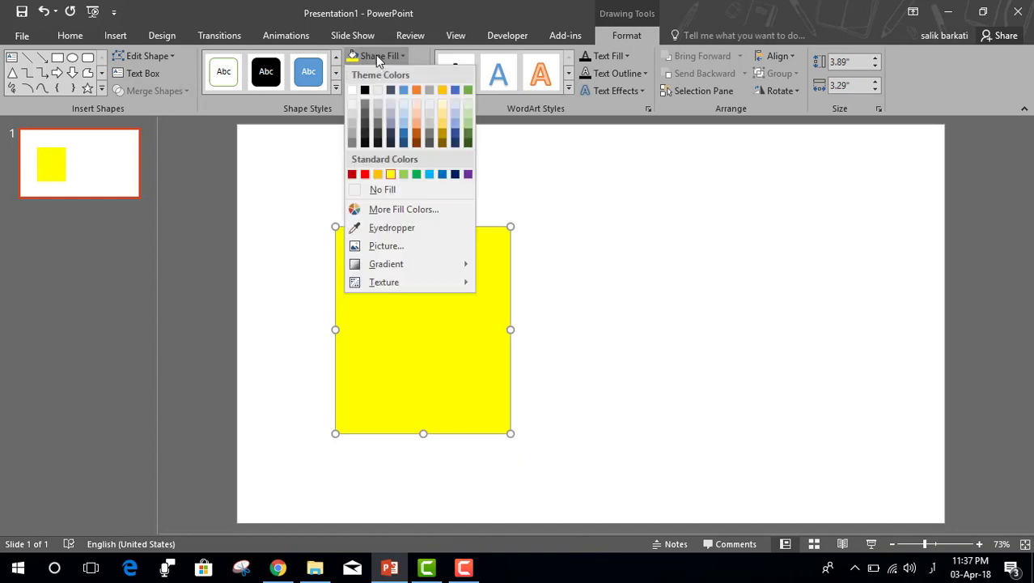
pyautogui.click(391, 210)
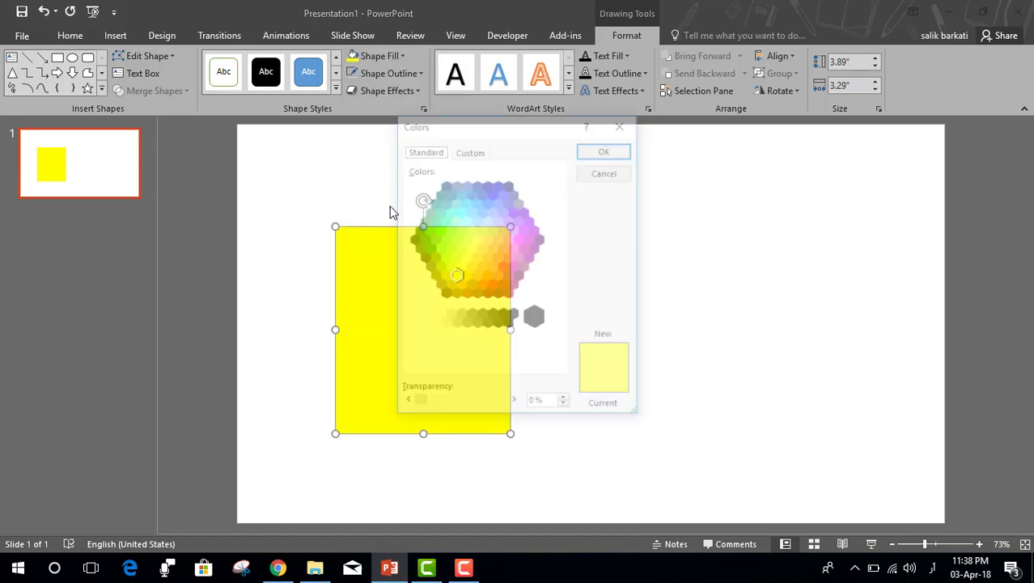
pyautogui.click(458, 156)
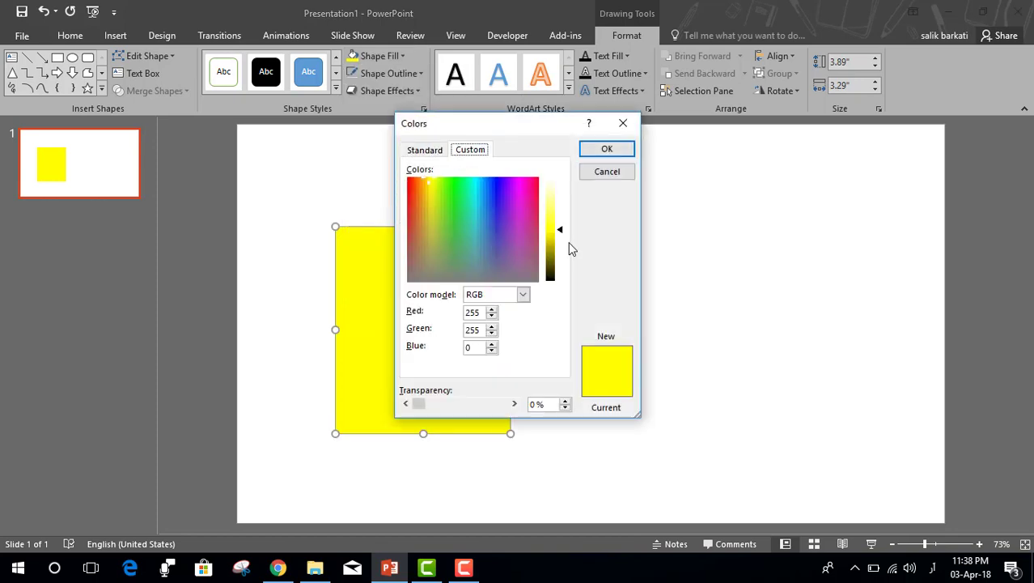
pyautogui.moveTo(565, 228); pyautogui.dragTo(560, 212)
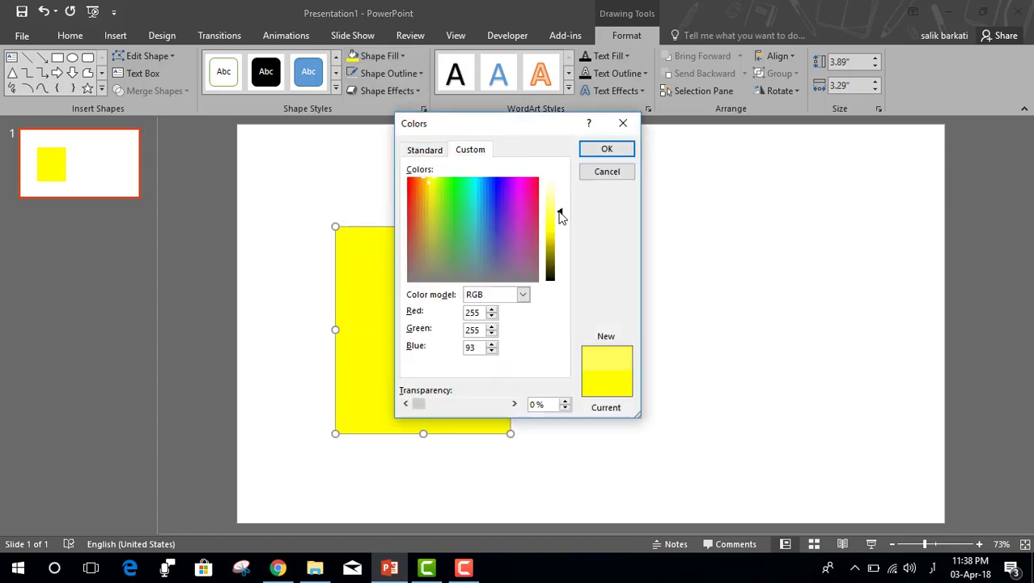
pyautogui.click(606, 150)
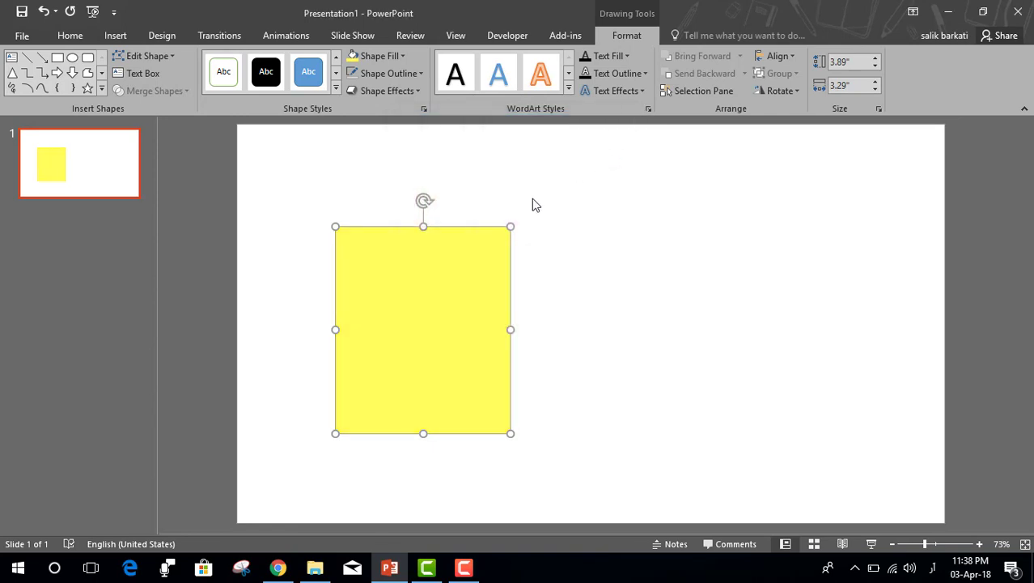
# - Cut the yellow rectangle and paste it back onto the slide as a picture
pyautogui.rightClick(417, 320)
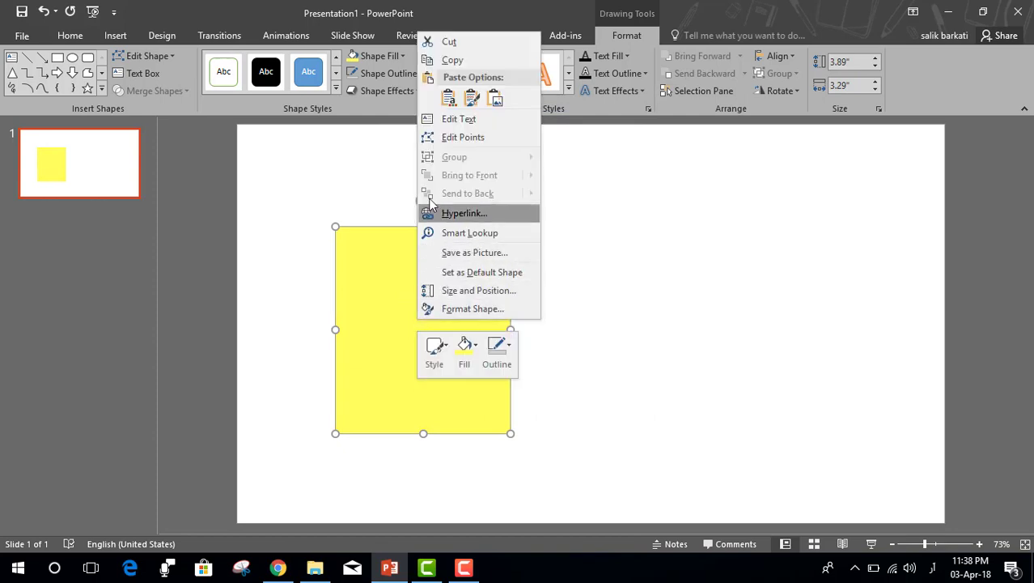
pyautogui.click(446, 45)
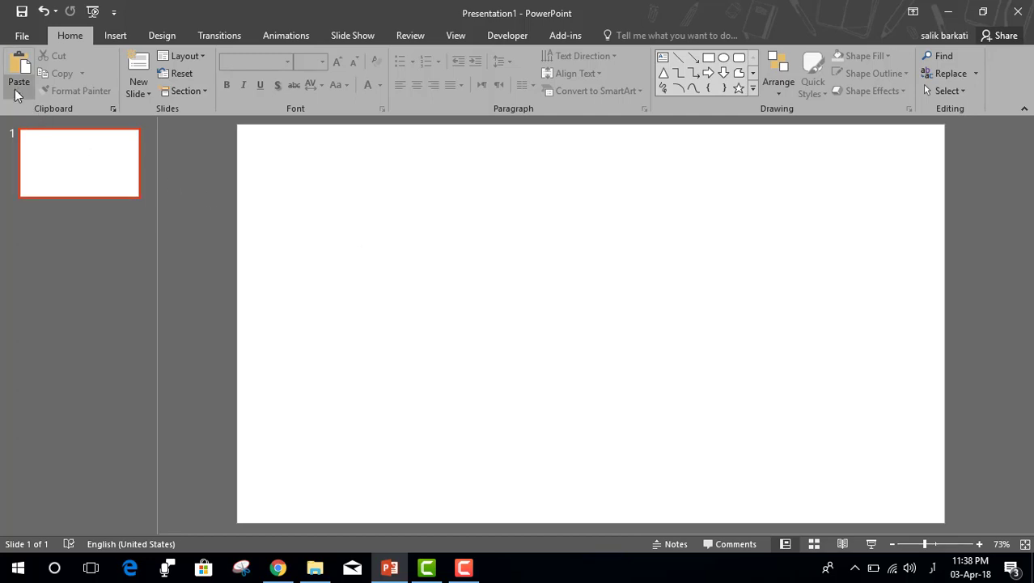
pyautogui.click(17, 94)
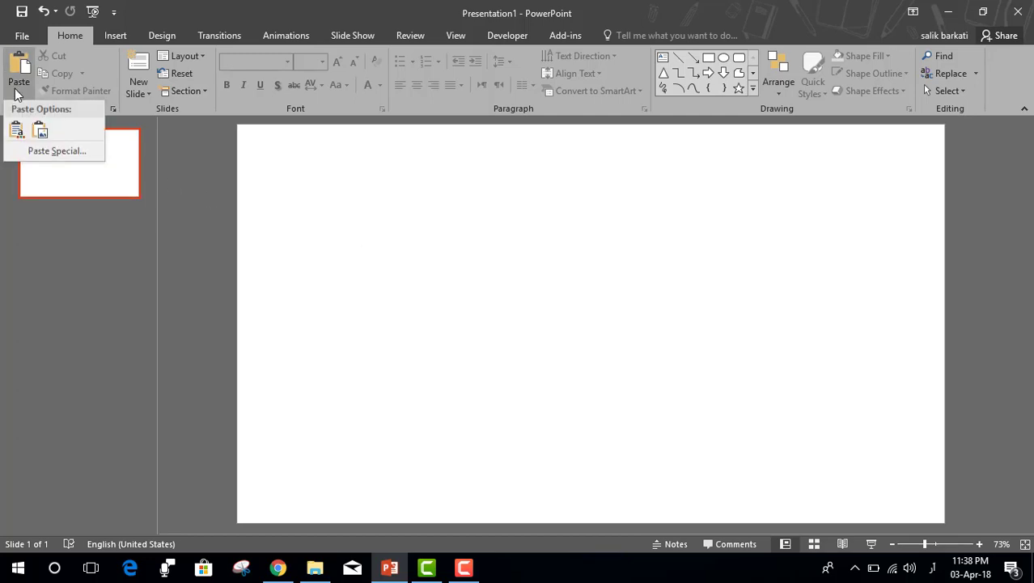
pyautogui.click(41, 132)
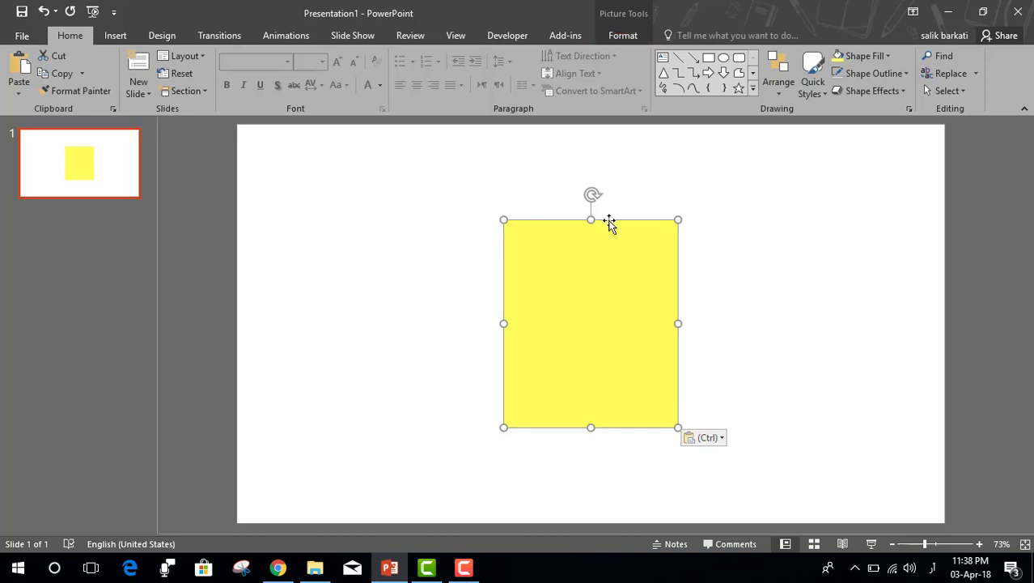
# - Apply the tilted, white-framed picture style with a shadow to the pasted yellow picture
pyautogui.click(618, 39)
pyautogui.click(590, 91)
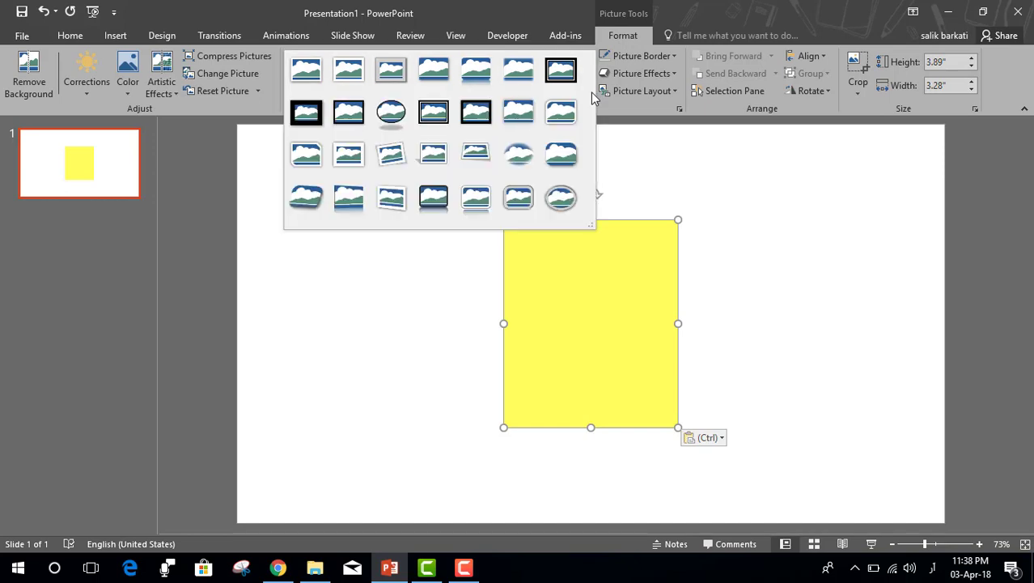
pyautogui.click(402, 159)
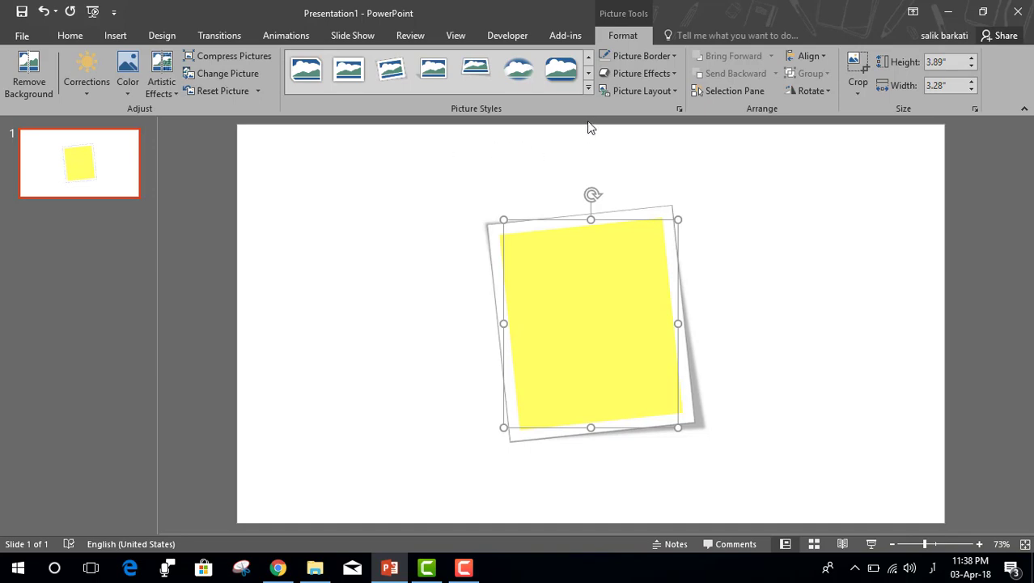
# - Remove the yellow picture's border and move the picture to the left half of the slide
pyautogui.click(671, 56)
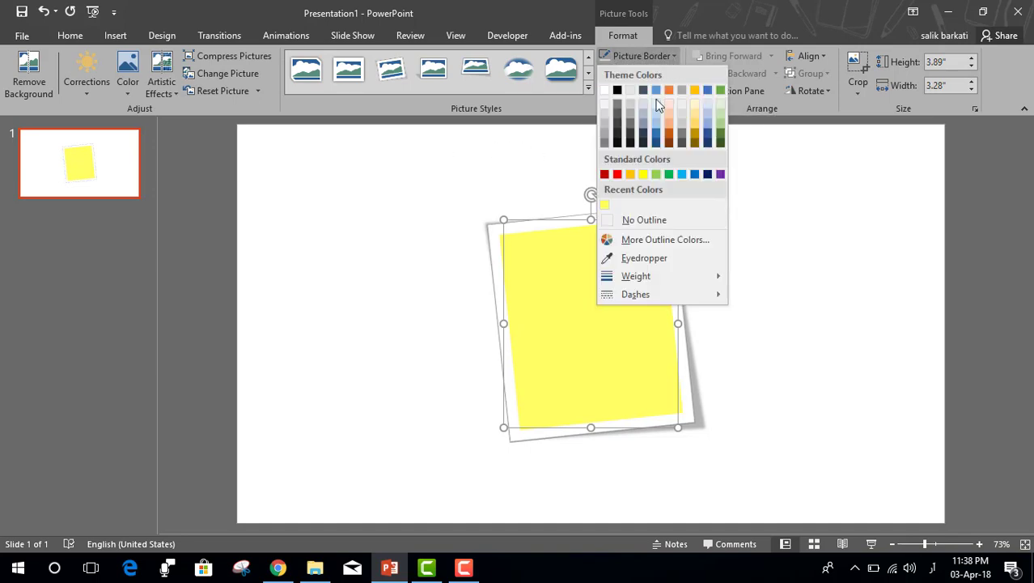
pyautogui.click(631, 221)
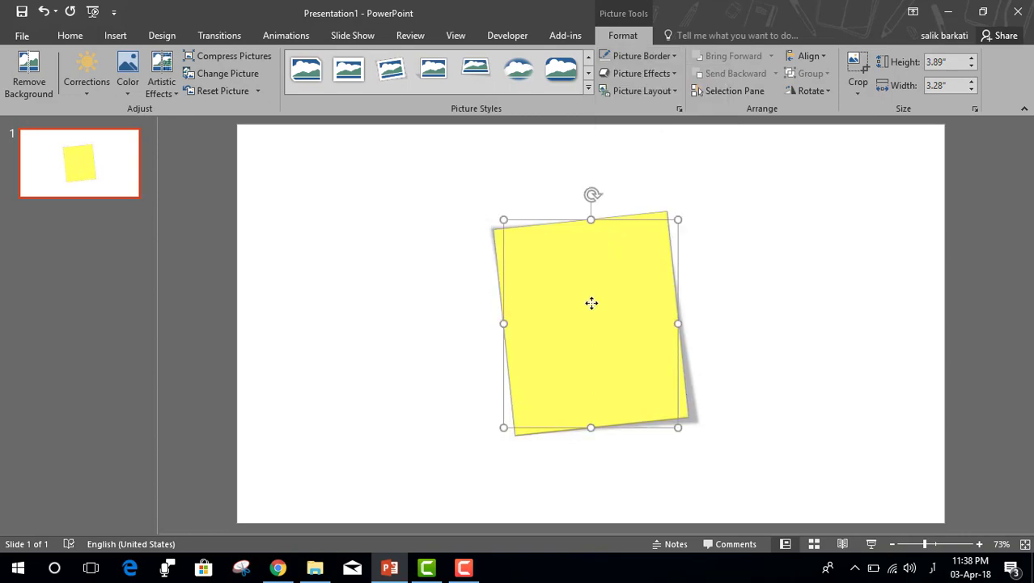
pyautogui.moveTo(592, 303); pyautogui.dragTo(422, 318)
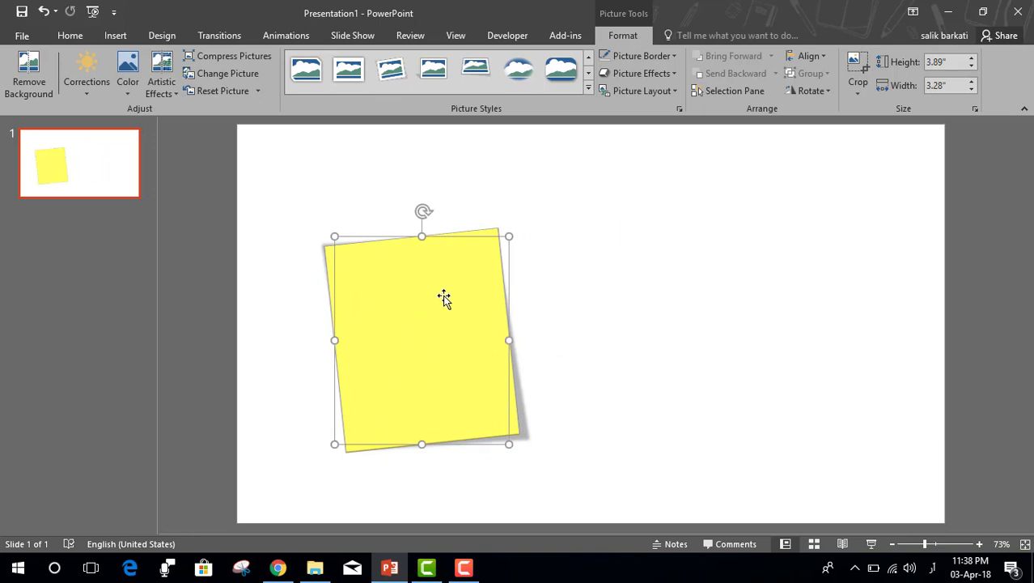
pyautogui.click(382, 179)
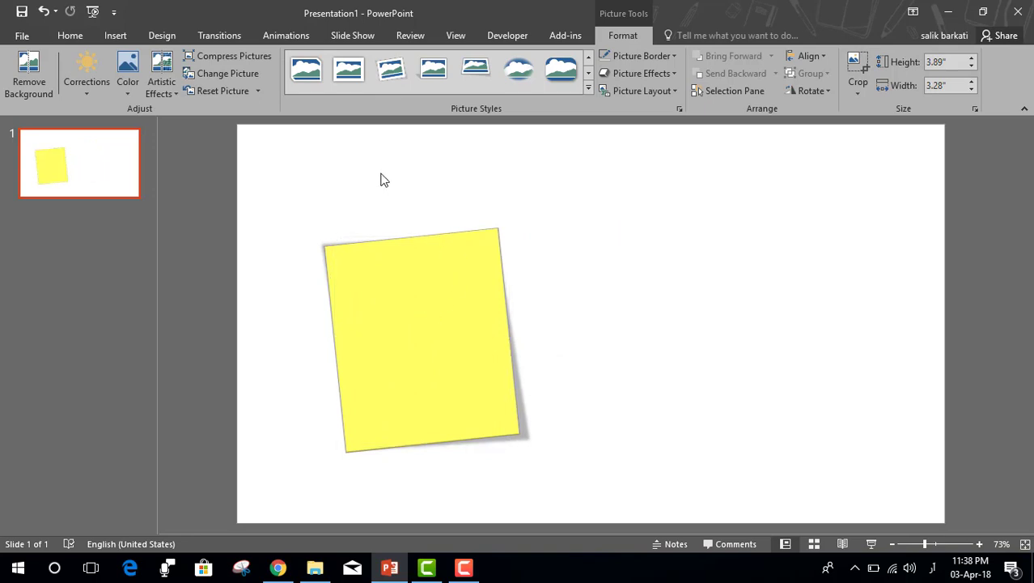
# - Duplicate the yellow note by copy and paste, and place the copy on the right half of the slide, level with the original
pyautogui.click(351, 280)
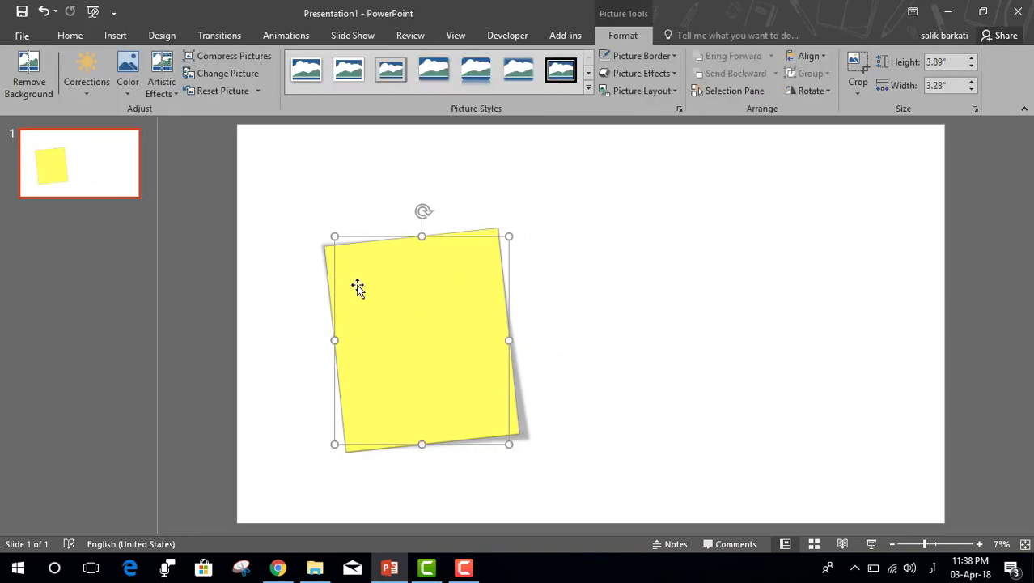
pyautogui.rightClick(399, 297)
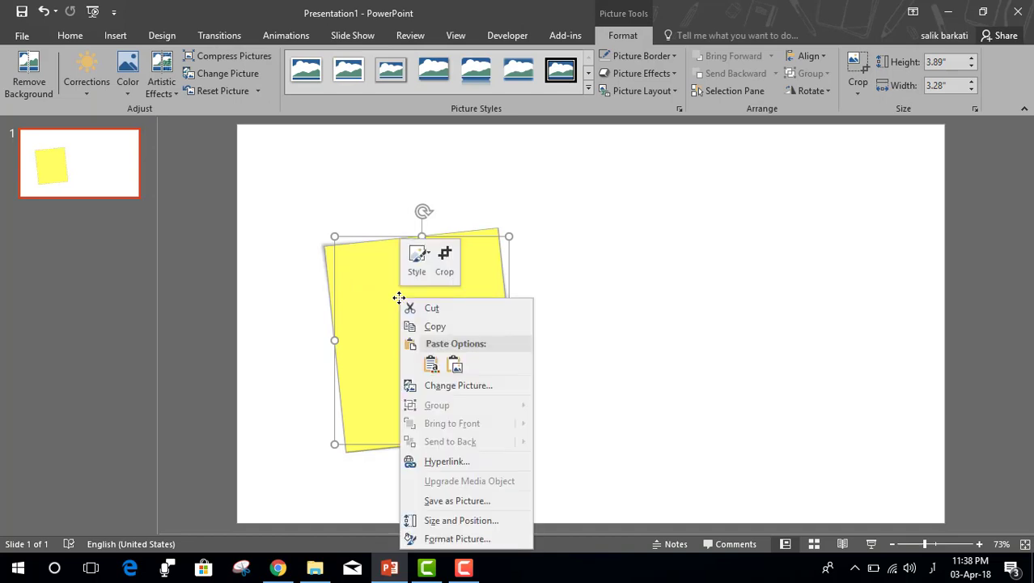
pyautogui.click(432, 326)
pyautogui.click(575, 272)
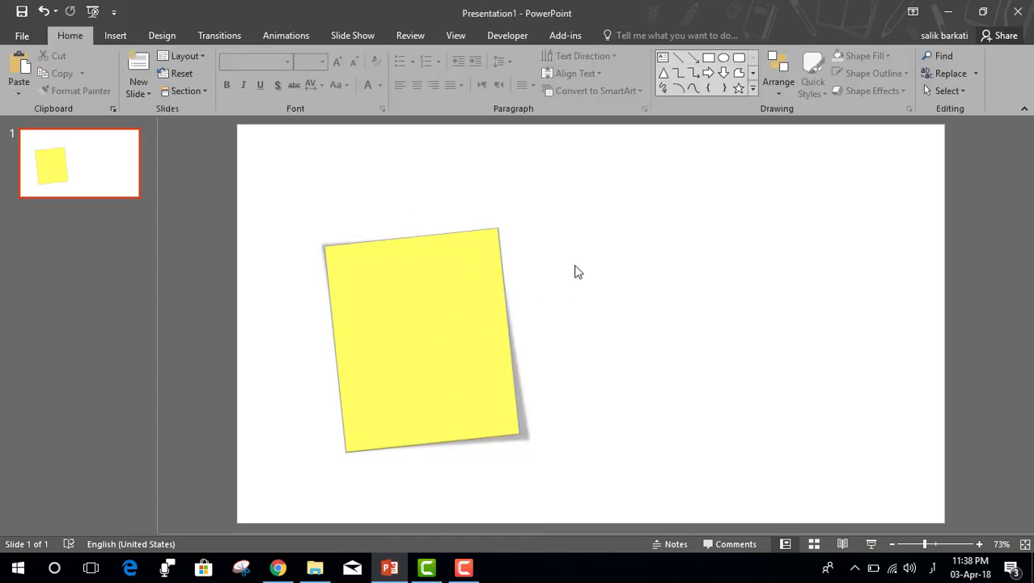
pyautogui.rightClick(574, 271)
pyautogui.click(630, 297)
pyautogui.moveTo(571, 310); pyautogui.dragTo(746, 327)
pyautogui.click(588, 254)
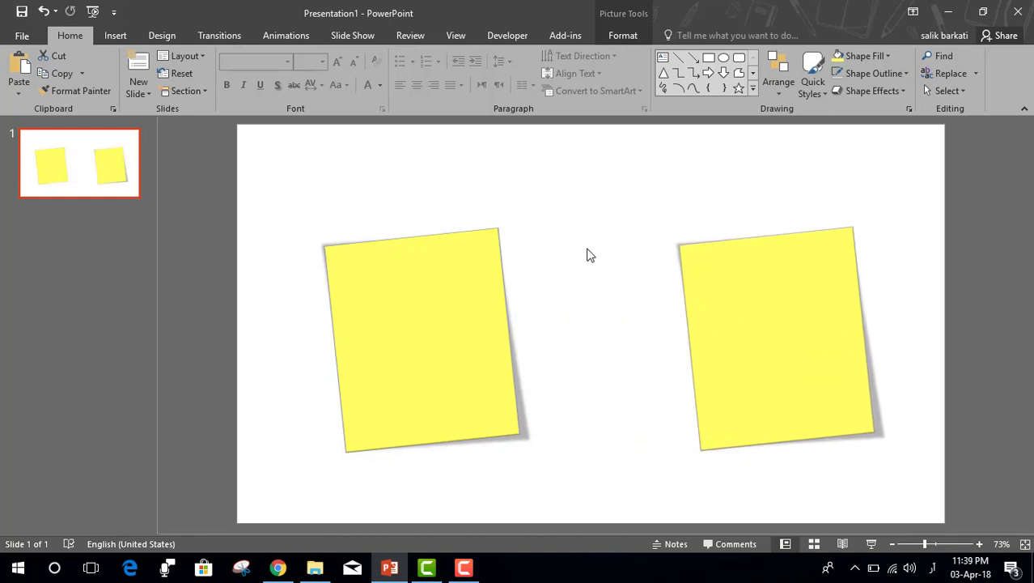
# - Draw a circle about 1.53" in diameter just above the left yellow note
pyautogui.click(111, 39)
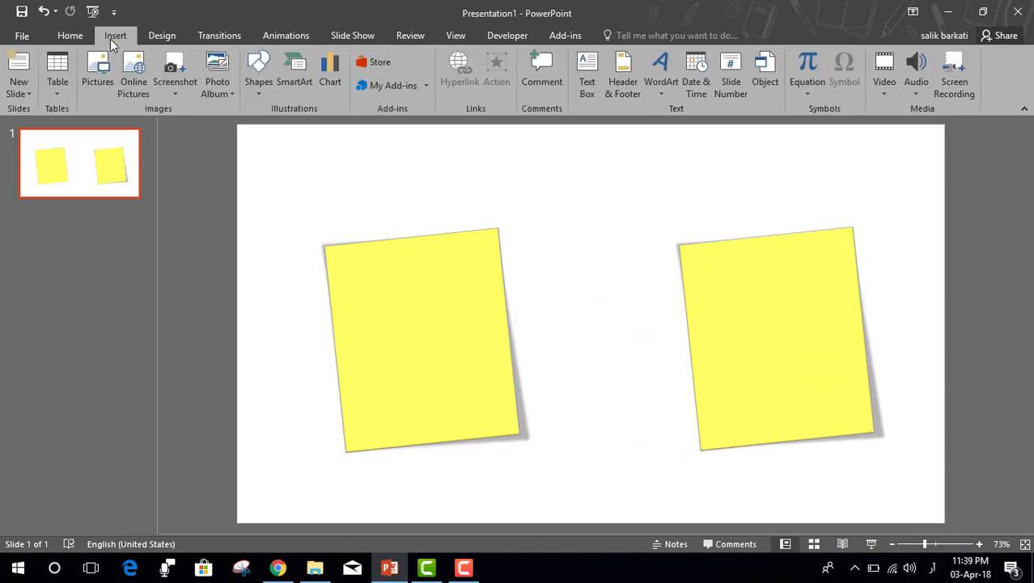
pyautogui.click(259, 86)
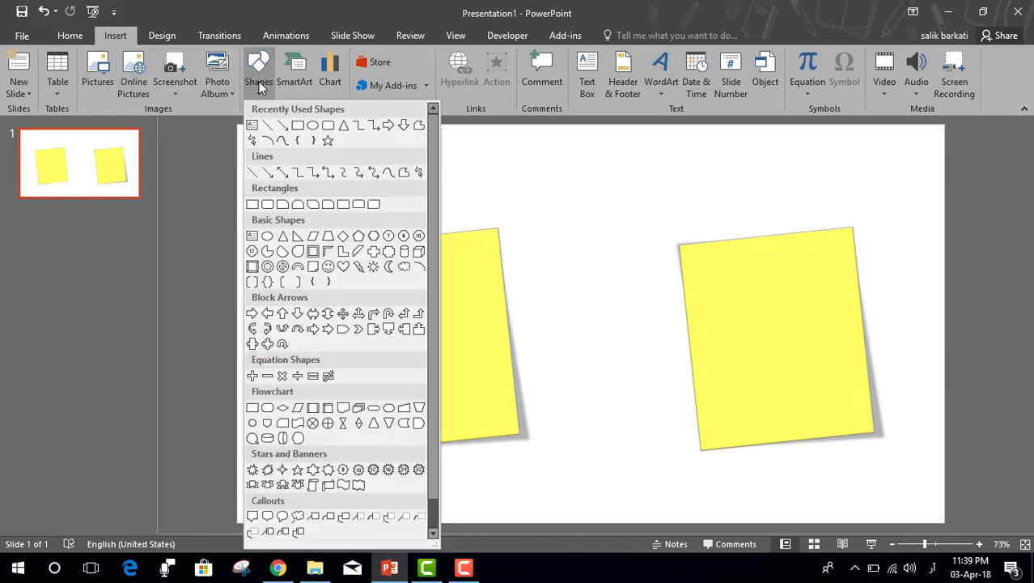
pyautogui.click(313, 126)
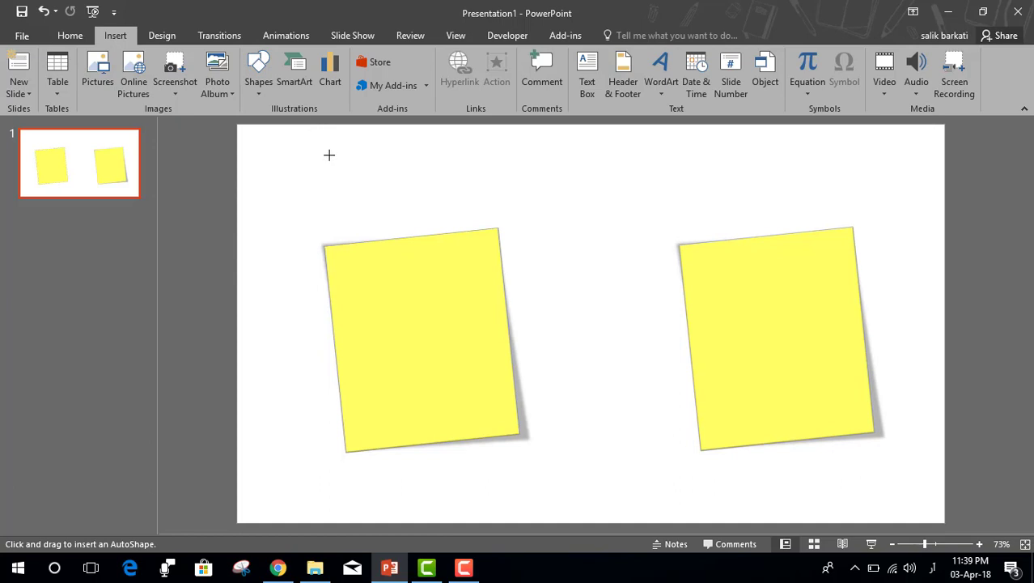
pyautogui.moveTo(330, 155); pyautogui.dragTo(408, 223)
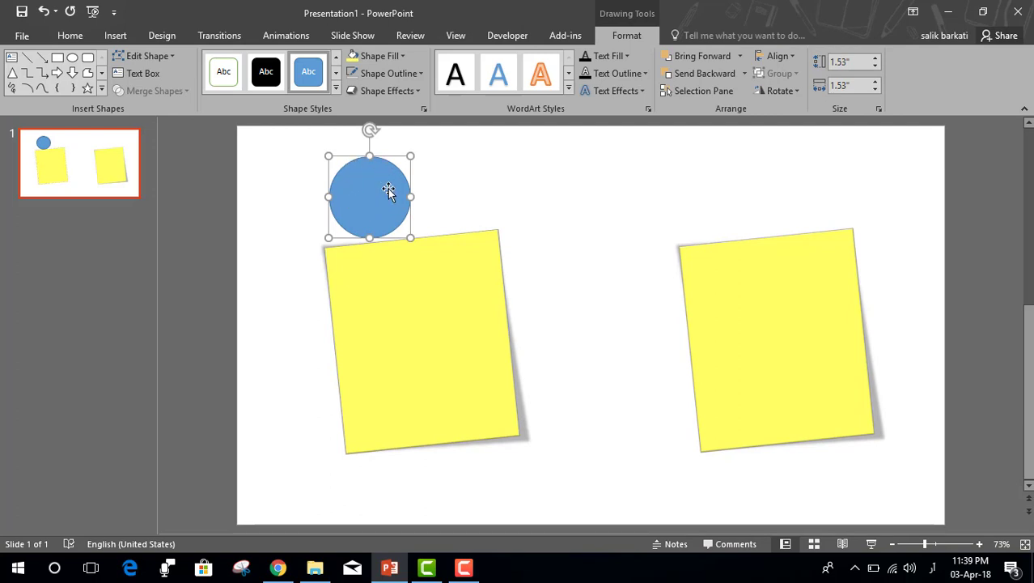
# - Remove the circle's outline and fill it with the standard dark red
pyautogui.click(414, 74)
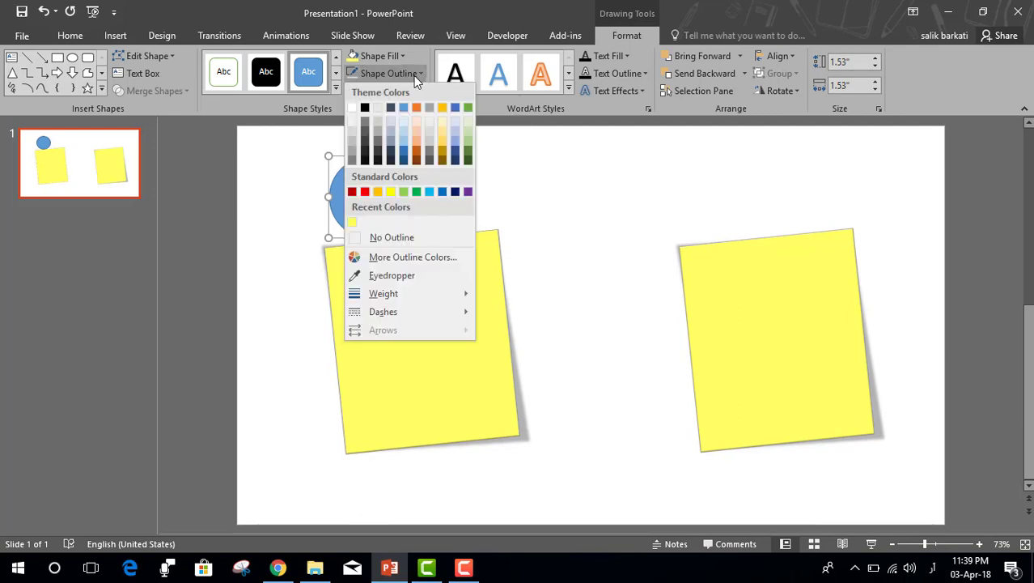
pyautogui.click(377, 237)
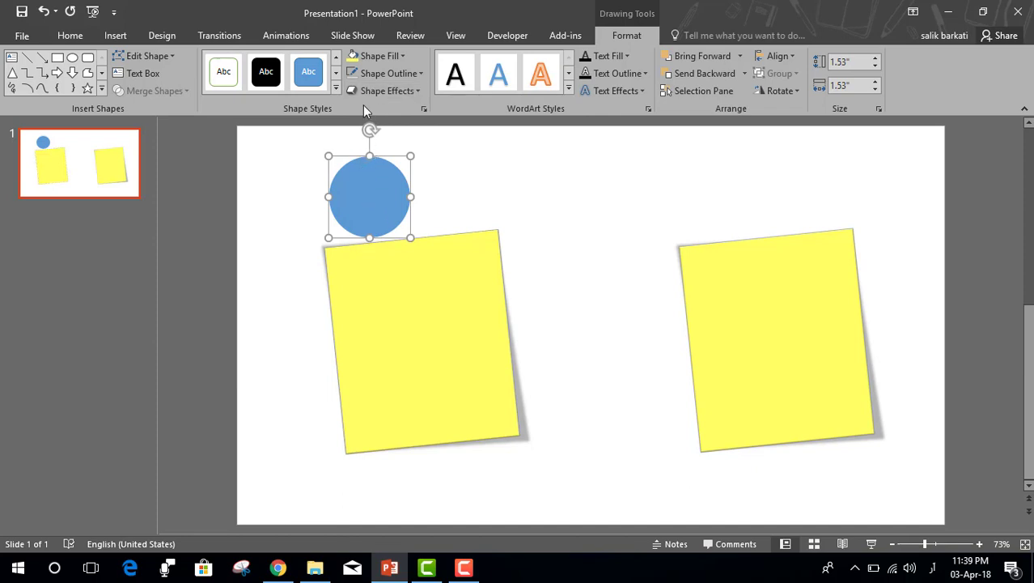
pyautogui.click(376, 57)
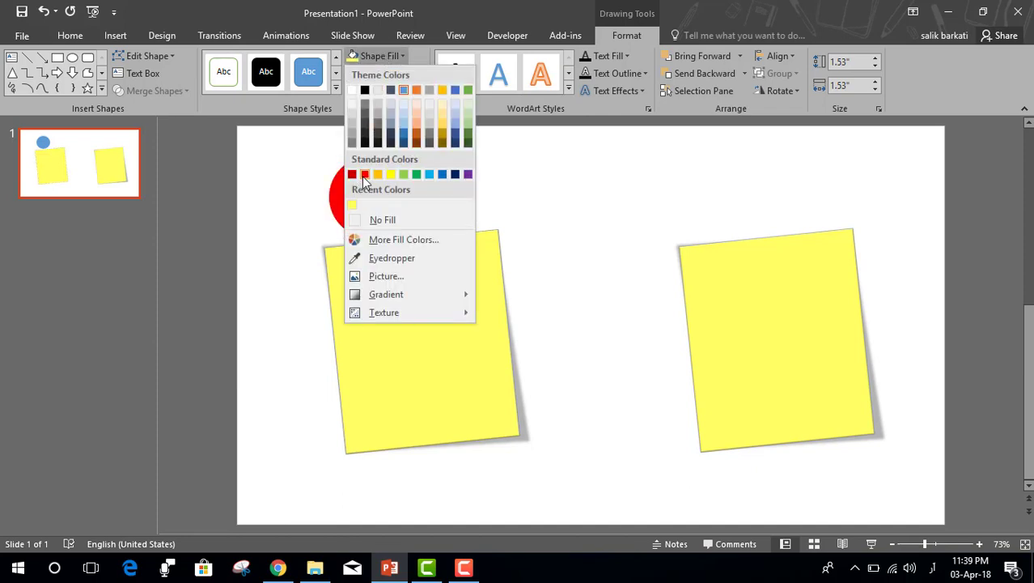
pyautogui.click(353, 174)
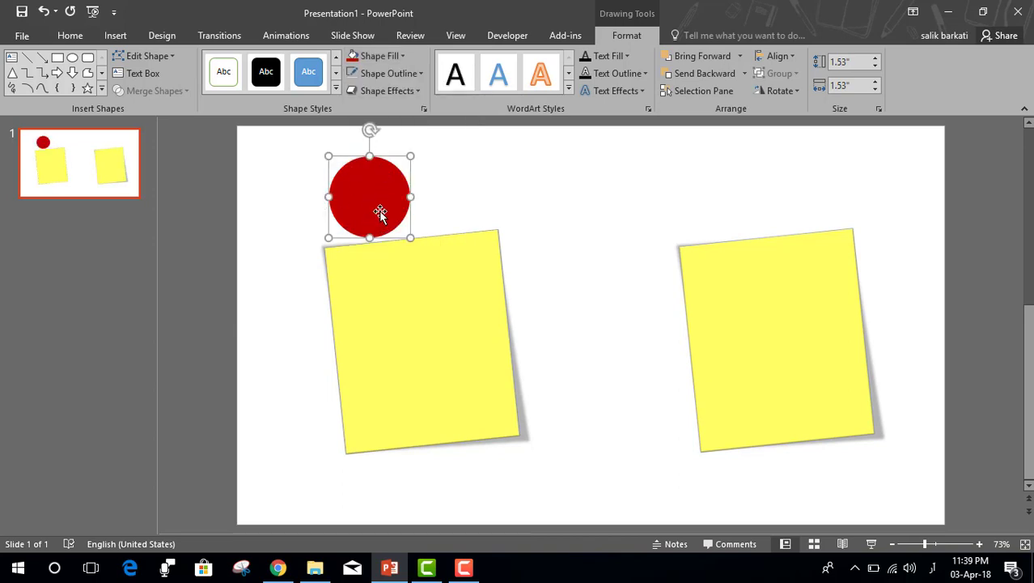
# - Apply the second preset shape effect in the first row of presets to the red circle
pyautogui.click(402, 94)
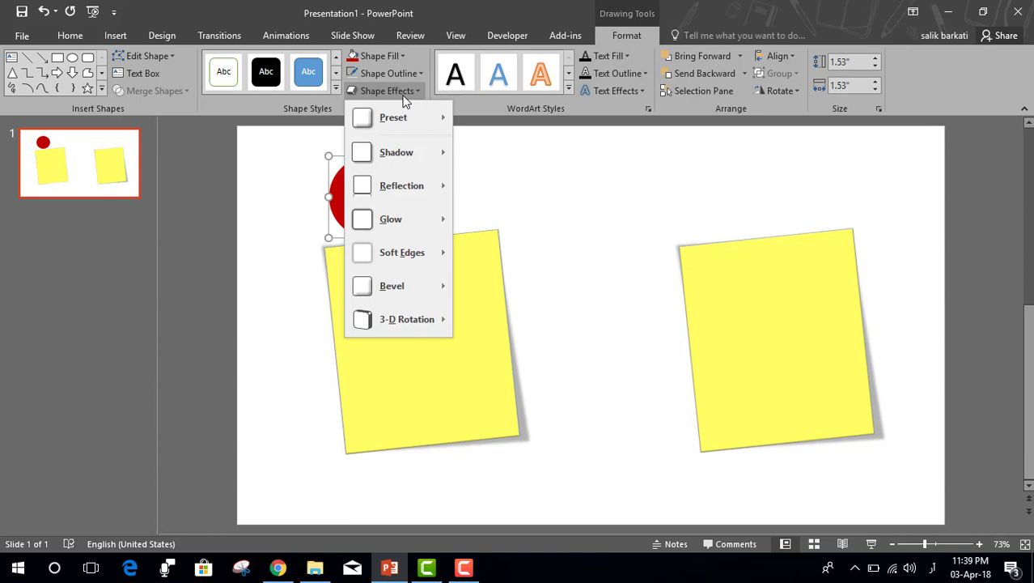
pyautogui.moveTo(405, 119)
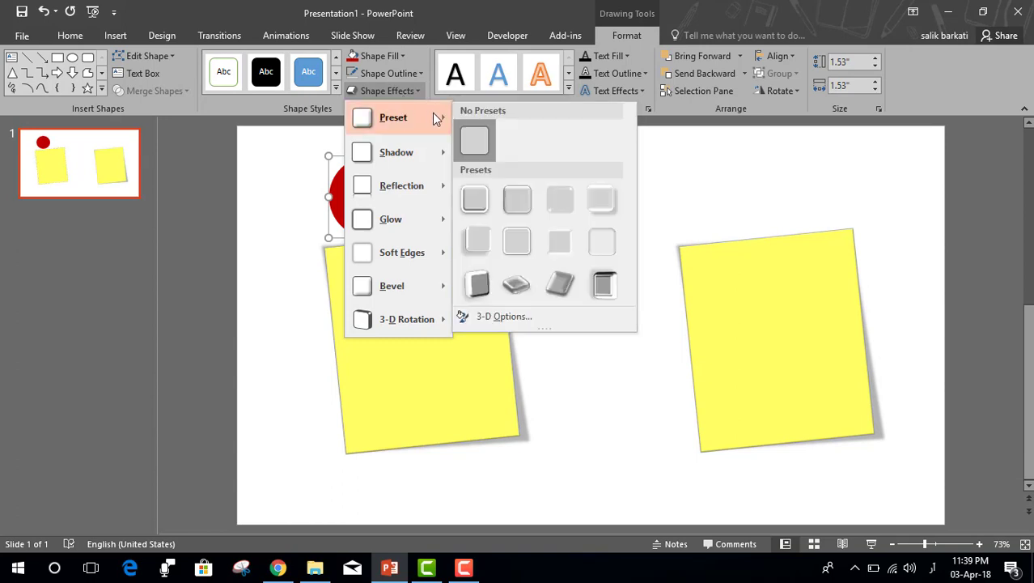
pyautogui.click(520, 202)
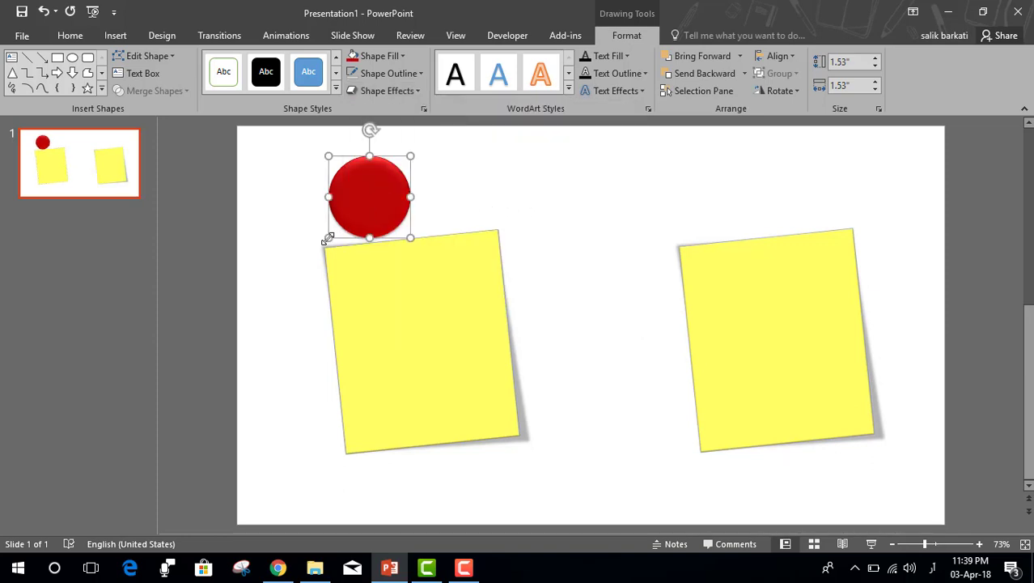
# - Shrink the red circle to pin size and place it near the upper edge of the left yellow note
pyautogui.moveTo(330, 231); pyautogui.dragTo(407, 261)
pyautogui.click(522, 268)
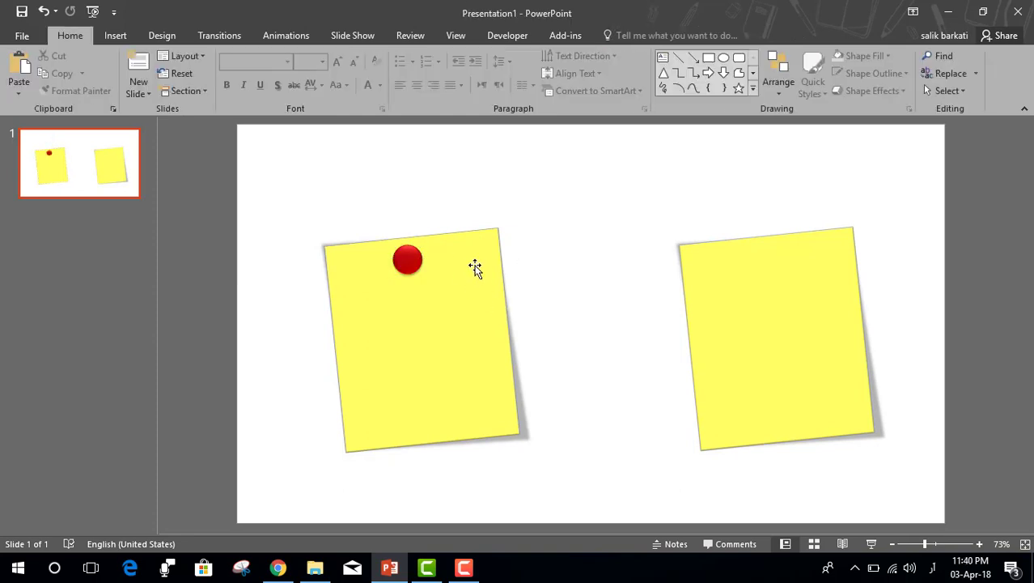
# - Insert a text box between the two notes with the font Jameel Noori Nastaleeq at size 50
pyautogui.click(120, 36)
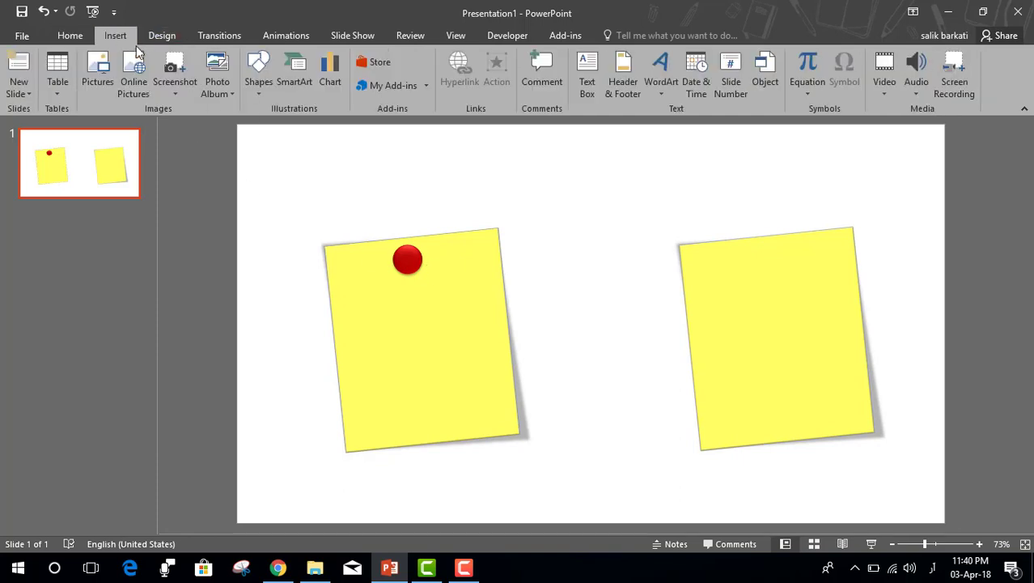
pyautogui.click(586, 86)
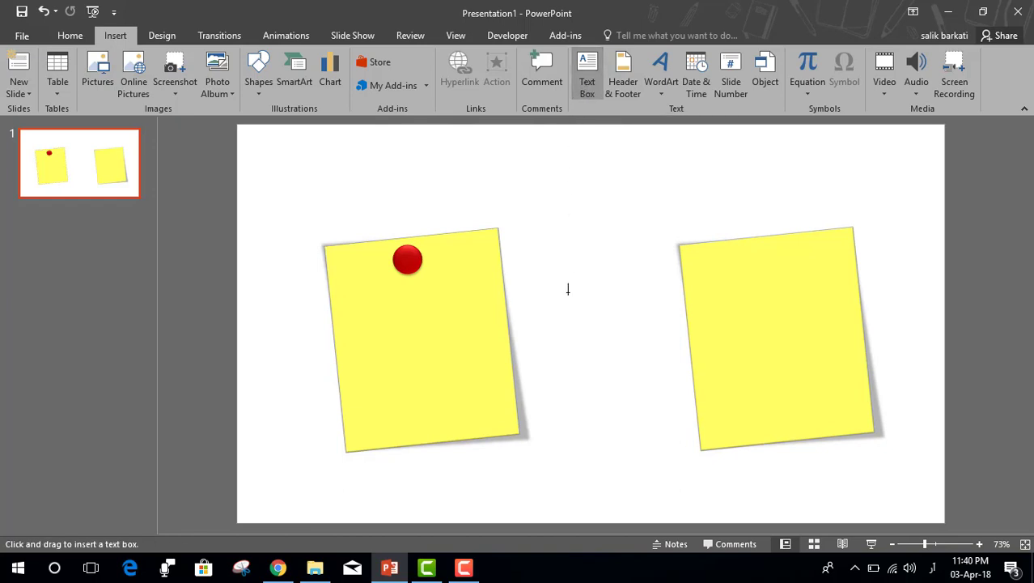
pyautogui.click(557, 323)
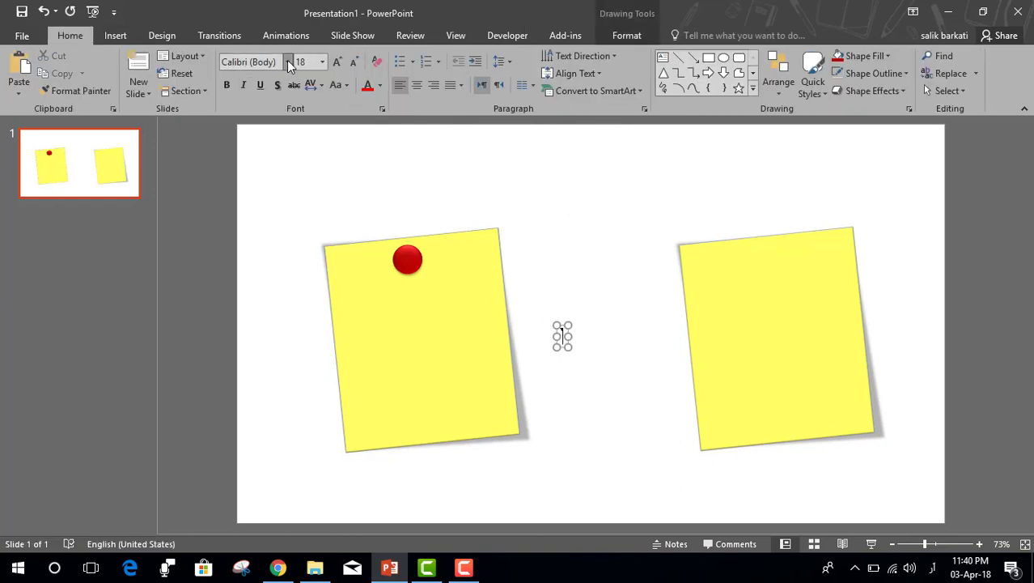
pyautogui.click(288, 62)
pyautogui.moveTo(428, 90); pyautogui.dragTo(426, 296)
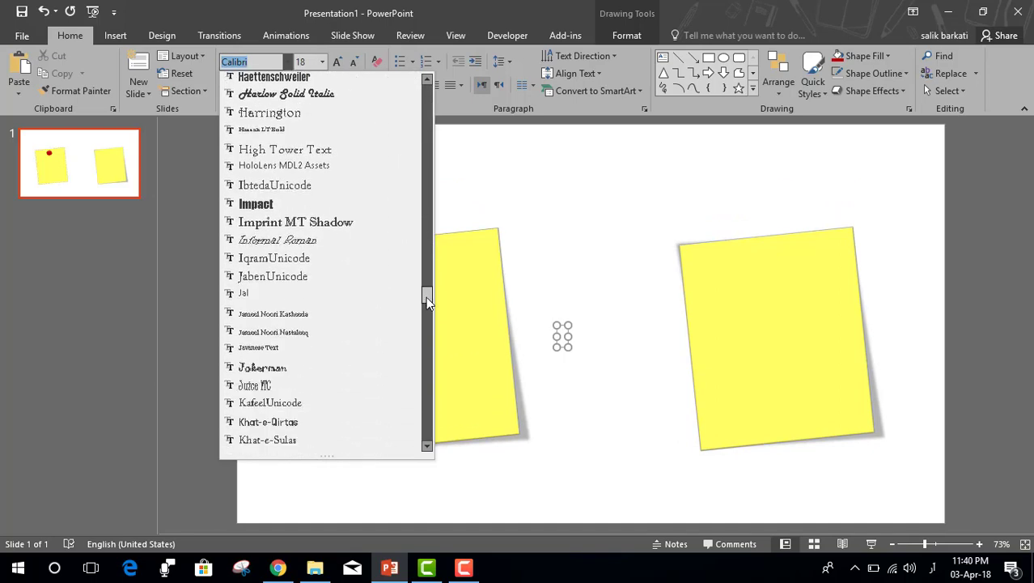
pyautogui.click(386, 331)
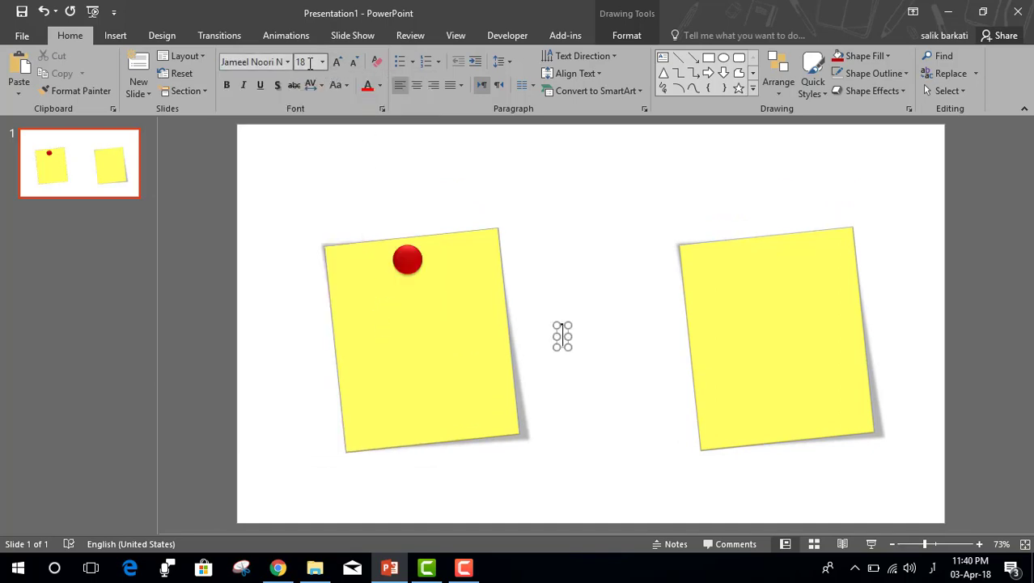
pyautogui.write('30')
pyautogui.press('Return')
# - Enter the Urdu text "محفلِ یاراں" in the text box and enlarge it to size 66
pyautogui.write('م')
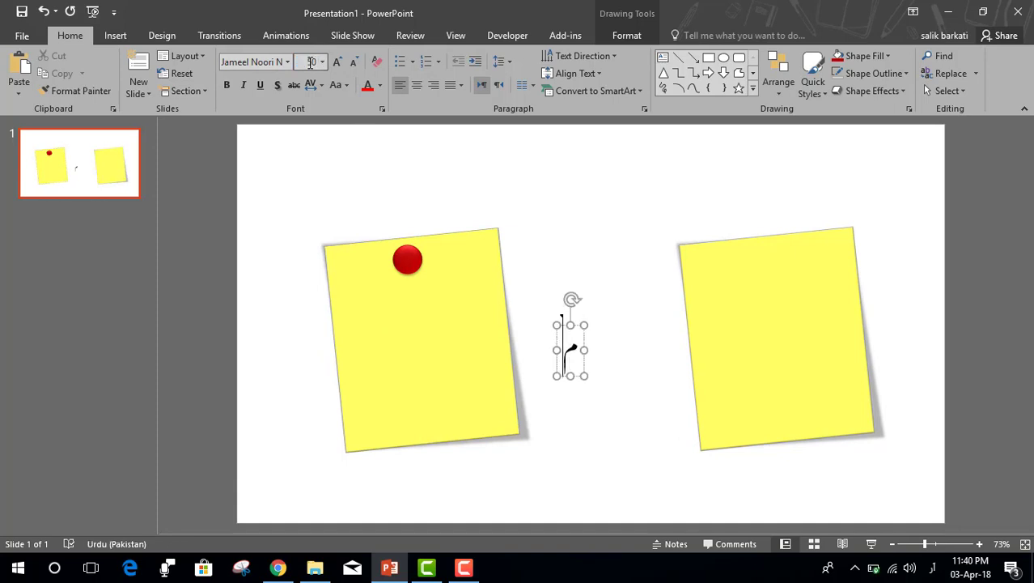
pyautogui.write('حفل')
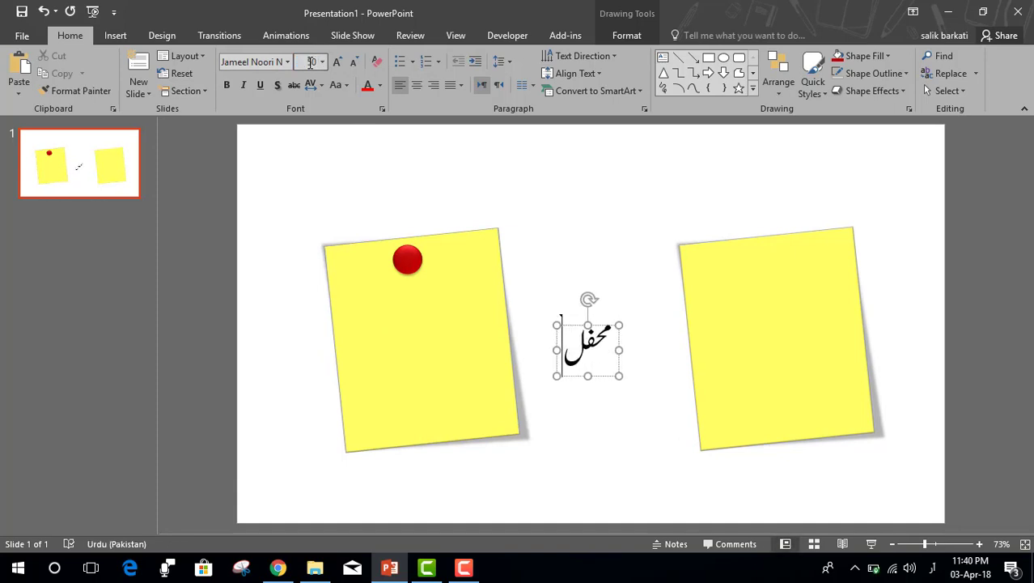
pyautogui.write(' یاراں')
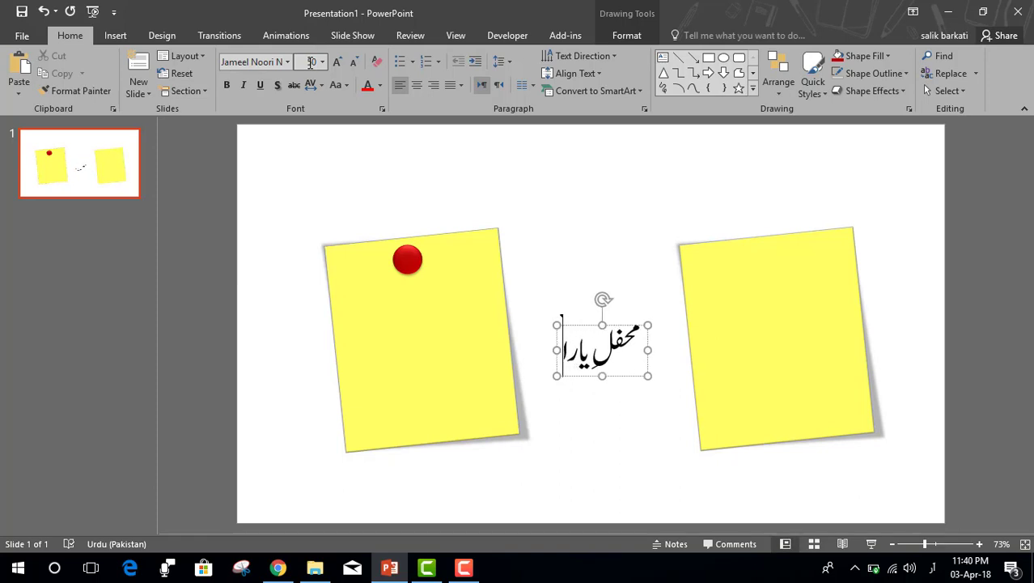
pyautogui.click(579, 375)
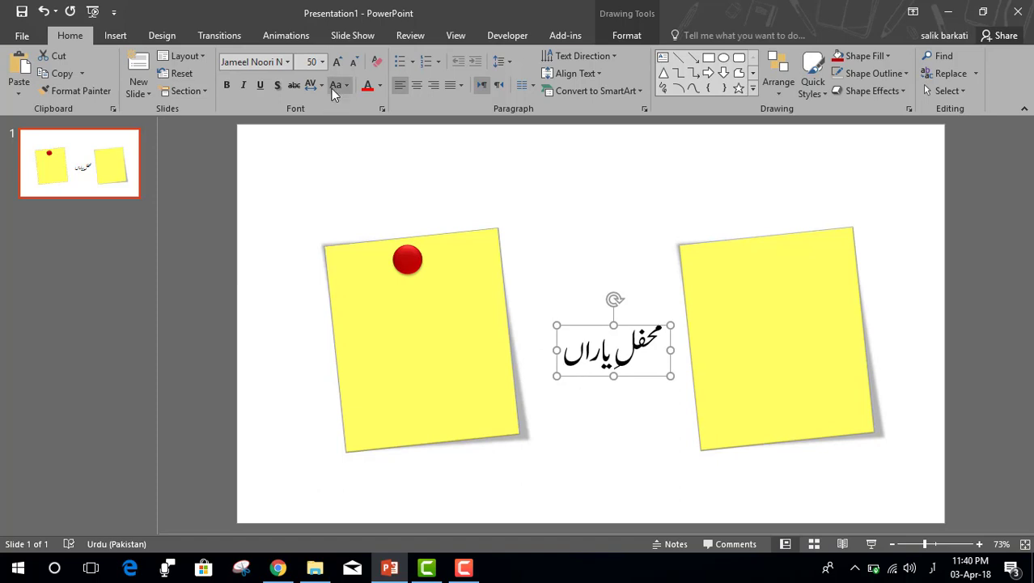
pyautogui.click(337, 68)
pyautogui.click(337, 67)
pyautogui.click(337, 67)
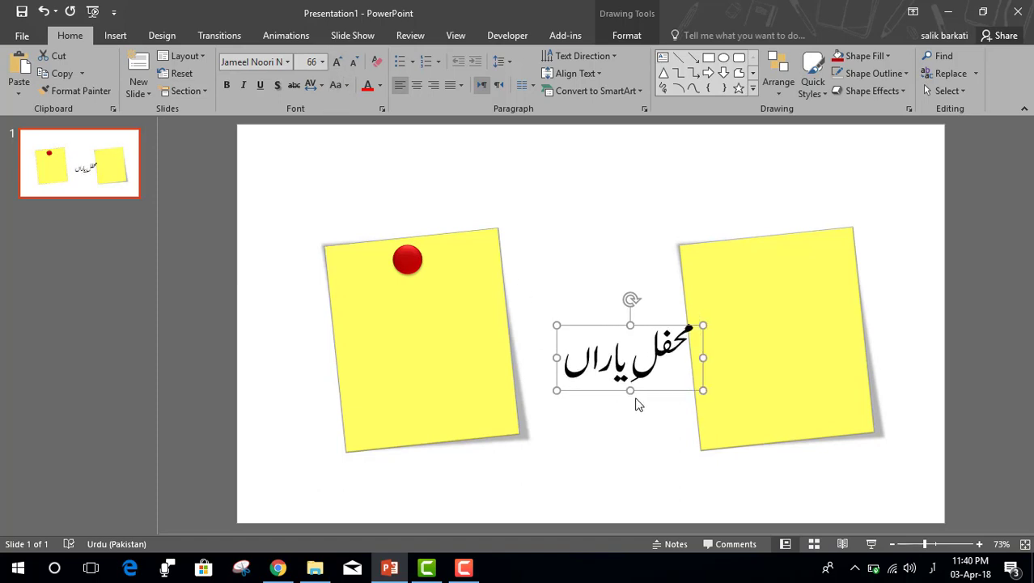
# - Move the text box onto the left note below the pin and rotate it to match the note's tilt
pyautogui.moveTo(638, 395); pyautogui.dragTo(437, 375)
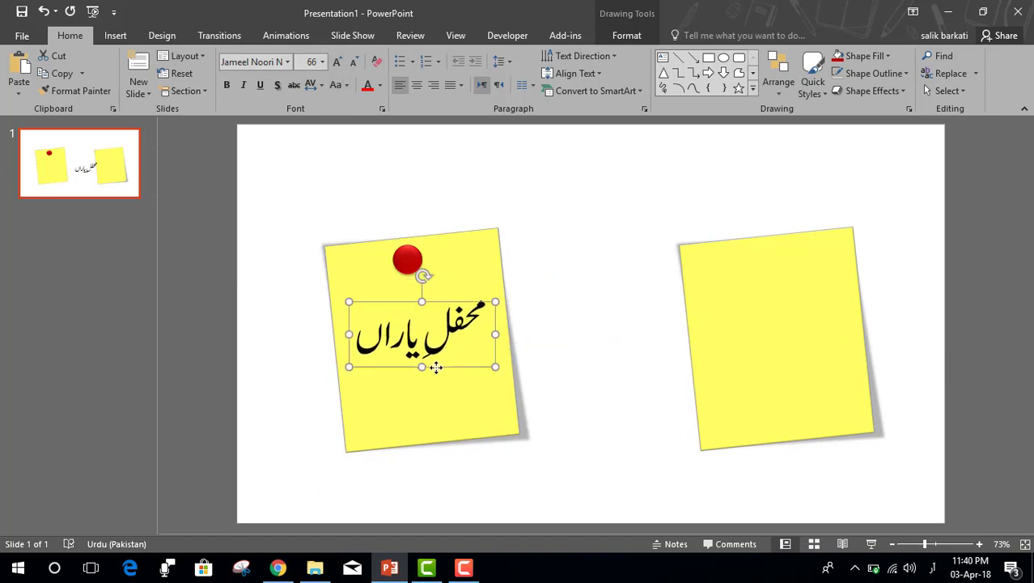
pyautogui.moveTo(422, 275); pyautogui.dragTo(416, 276)
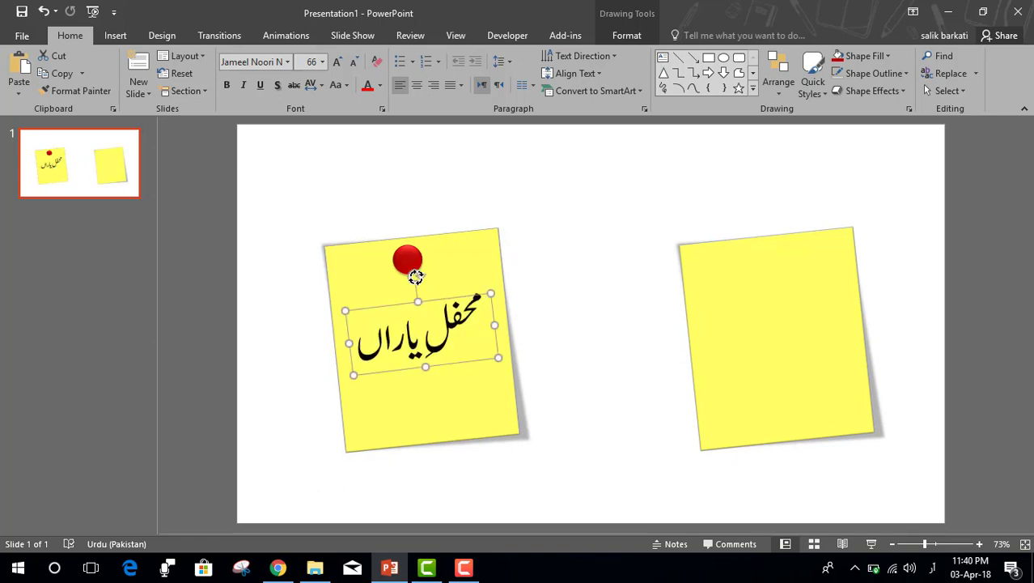
# - Duplicate the tilted text box, place the copy below the original, and replace its text with "مالیگاؤں"
pyautogui.hotkey('ctrl', 'd')
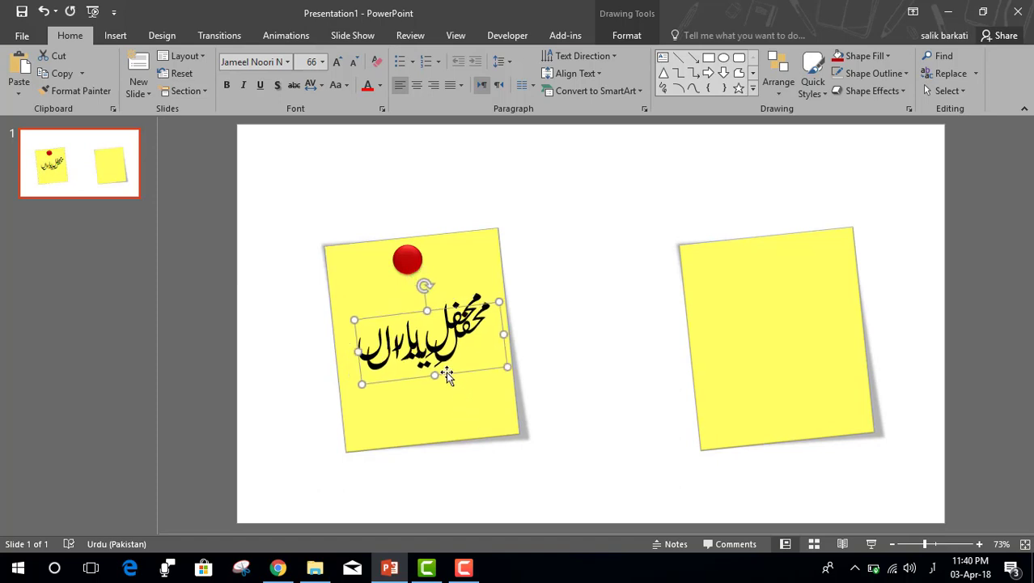
pyautogui.moveTo(448, 379); pyautogui.dragTo(442, 420)
pyautogui.tripleClick(443, 419)
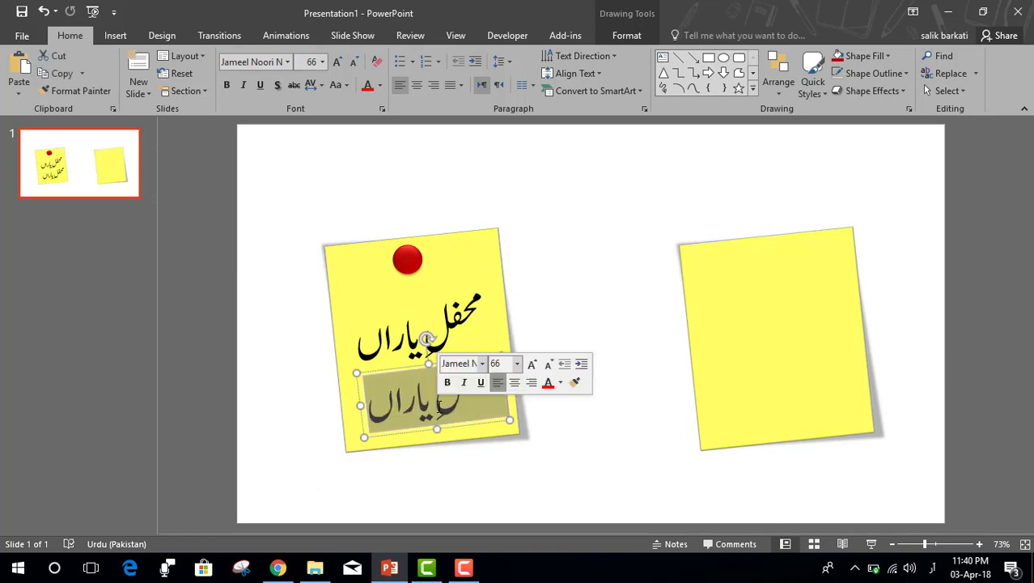
pyautogui.write('مال')
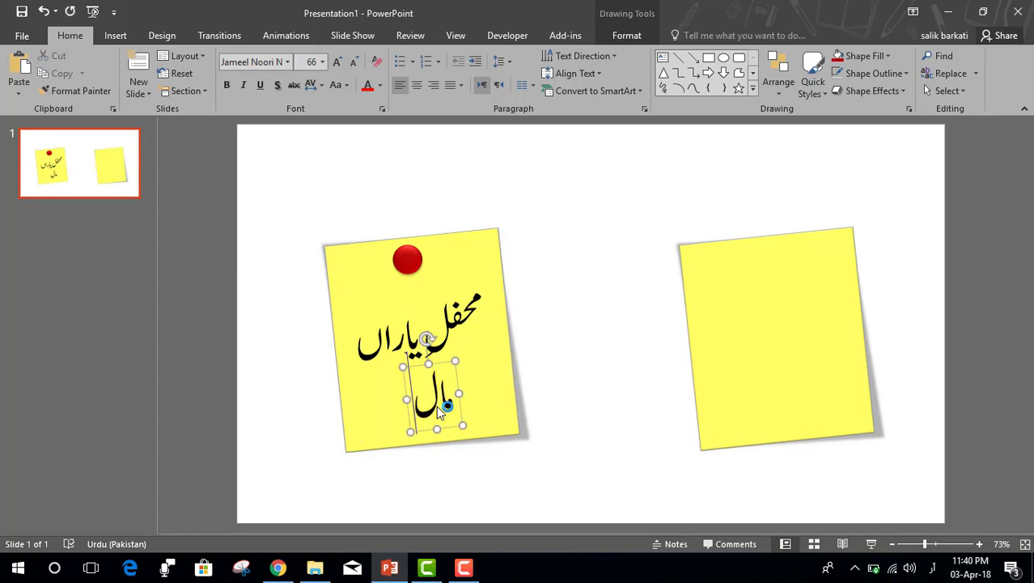
pyautogui.write('یگاؤں')
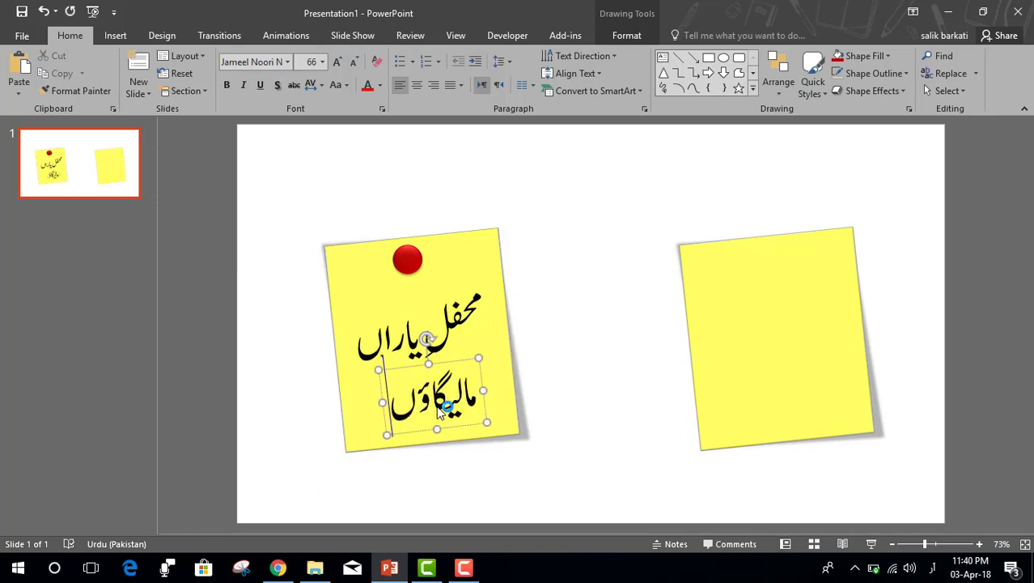
pyautogui.click(459, 431)
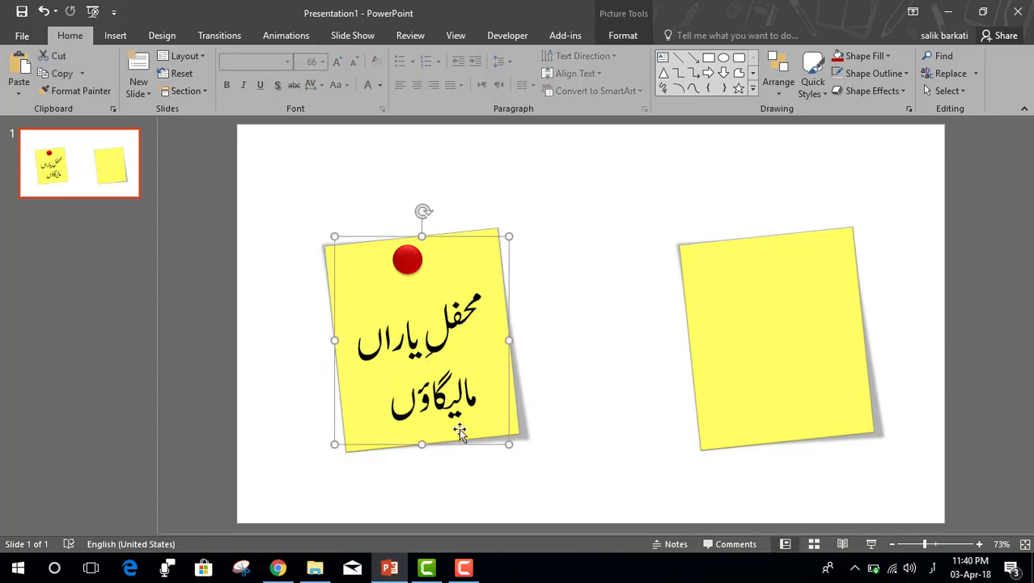
# - Reduce the font size of the lower text "مالیگاؤں" to 40
pyautogui.click(447, 409)
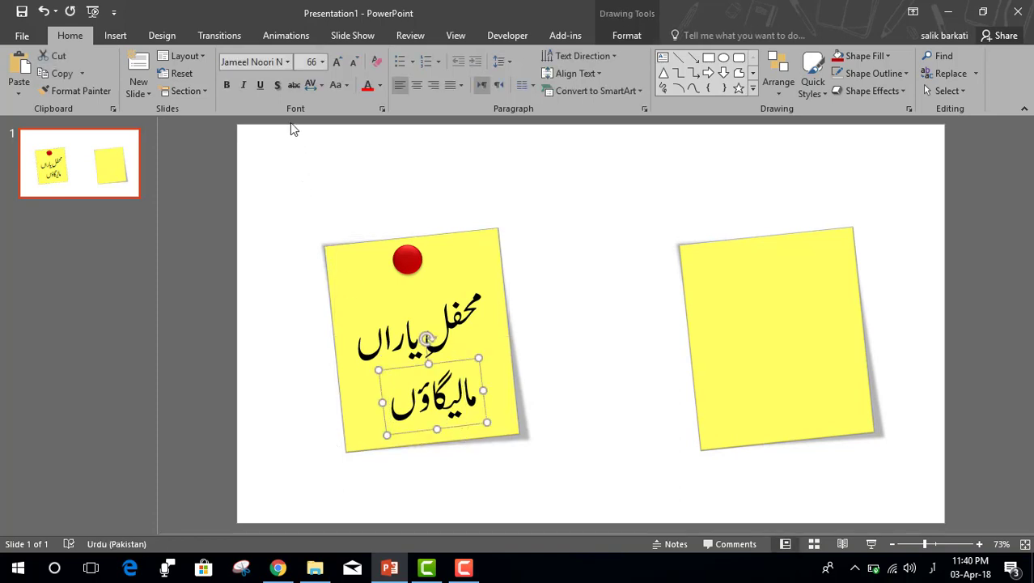
pyautogui.click(353, 65)
pyautogui.click(354, 65)
pyautogui.click(354, 65)
pyautogui.click(354, 65)
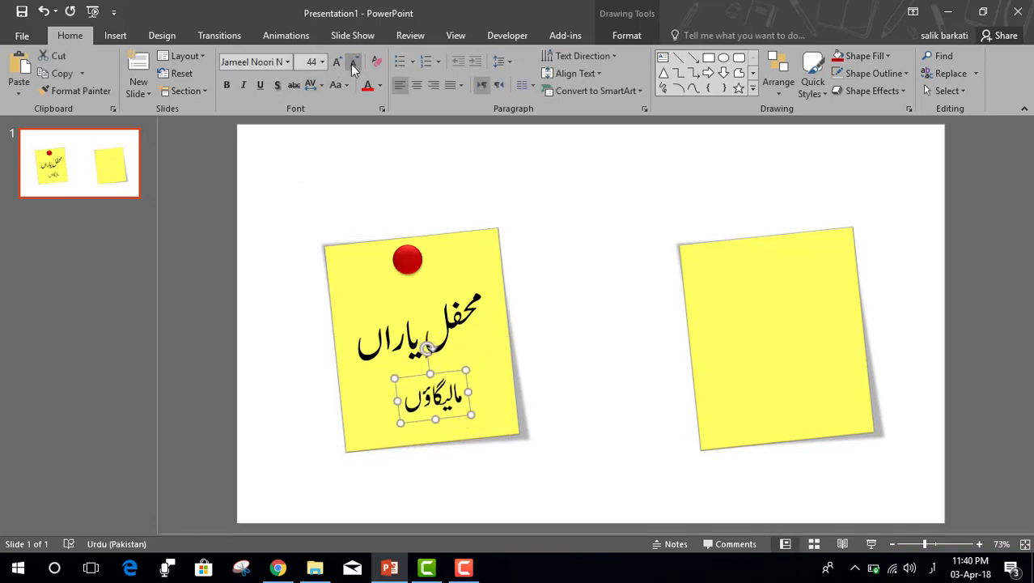
pyautogui.click(354, 65)
# - Apply a text shadow to both text boxes on the left note
pyautogui.keyDown('shift'); pyautogui.click(396, 344); pyautogui.keyUp('shift')
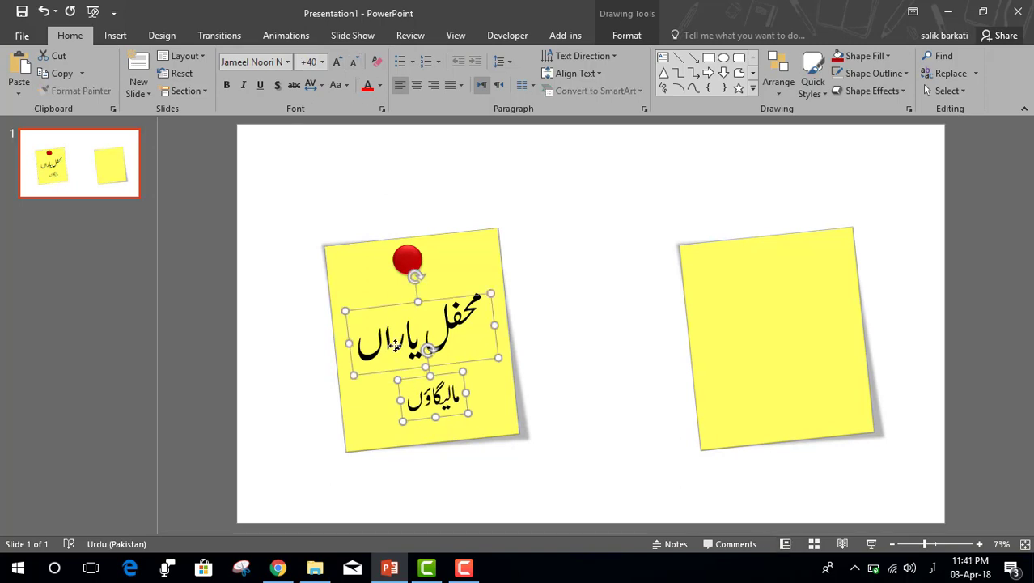
pyautogui.click(277, 87)
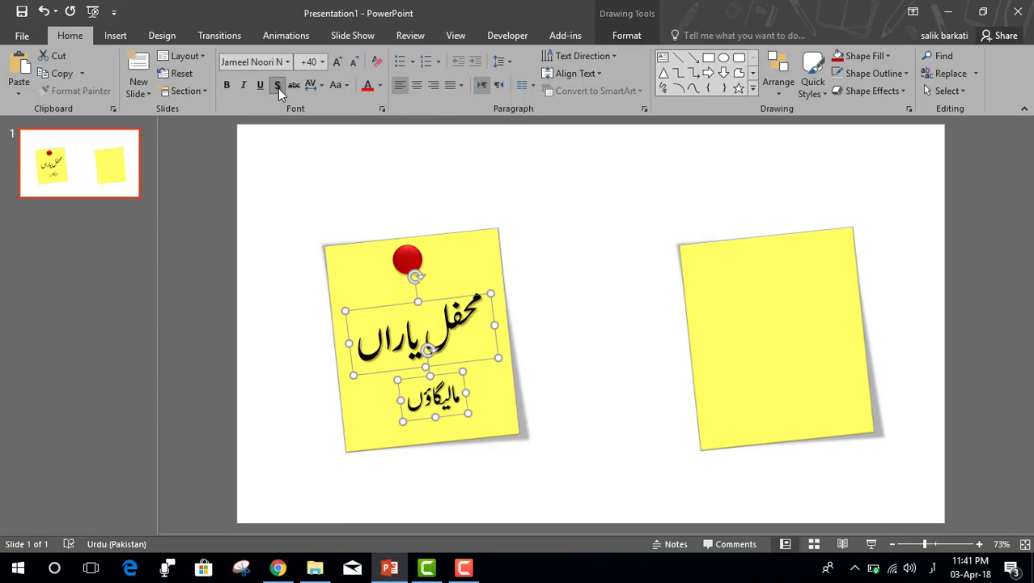
pyautogui.click(580, 270)
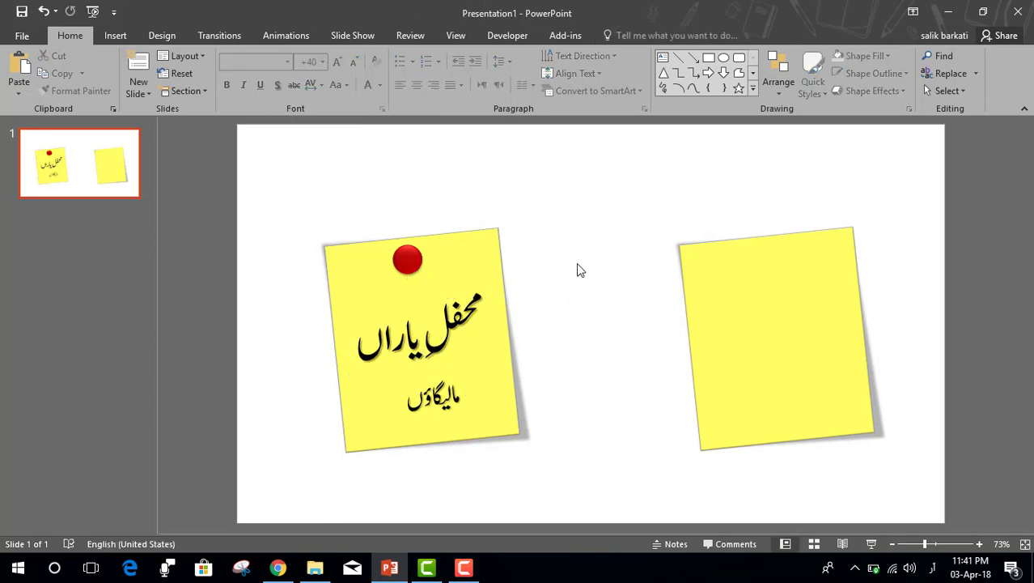
# - Preview the slide with the notes in slide show mode and return to editing
pyautogui.click(871, 544)
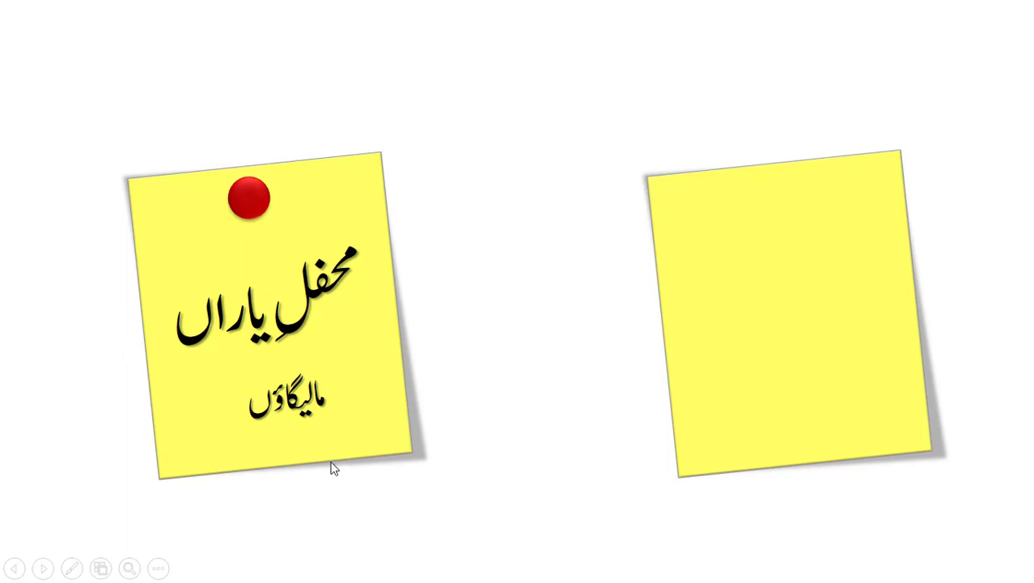
pyautogui.press('Escape')
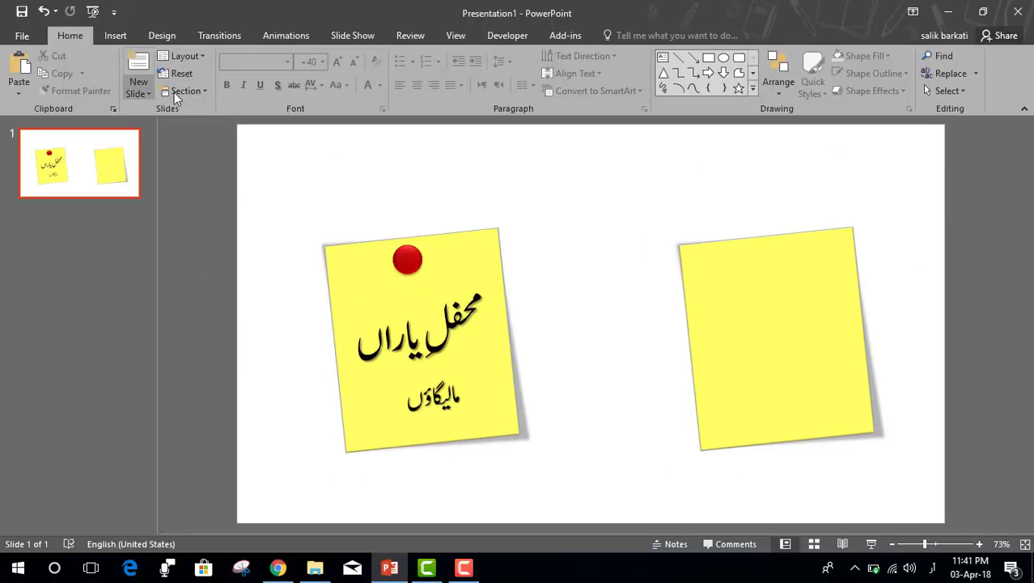
pyautogui.click(399, 253)
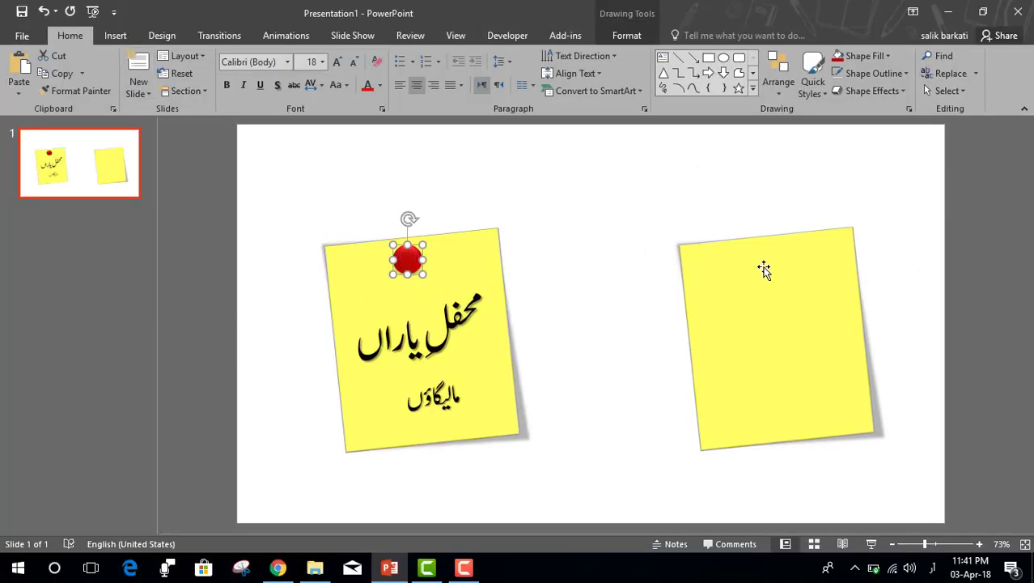
pyautogui.click(267, 193)
# - Draw a cylinder about 1.65" high and 1.04" wide between the two notes
pyautogui.click(116, 38)
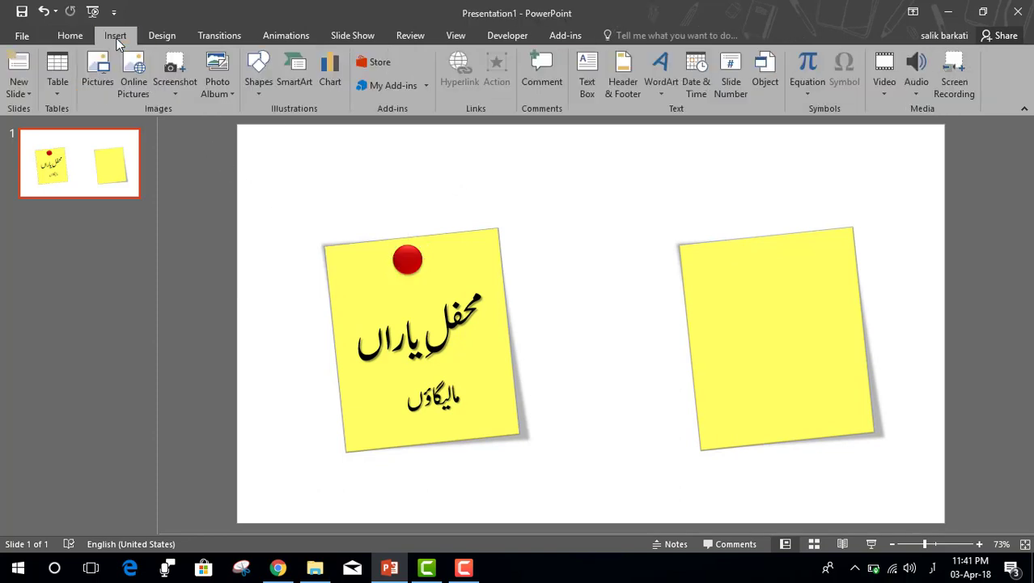
pyautogui.click(262, 79)
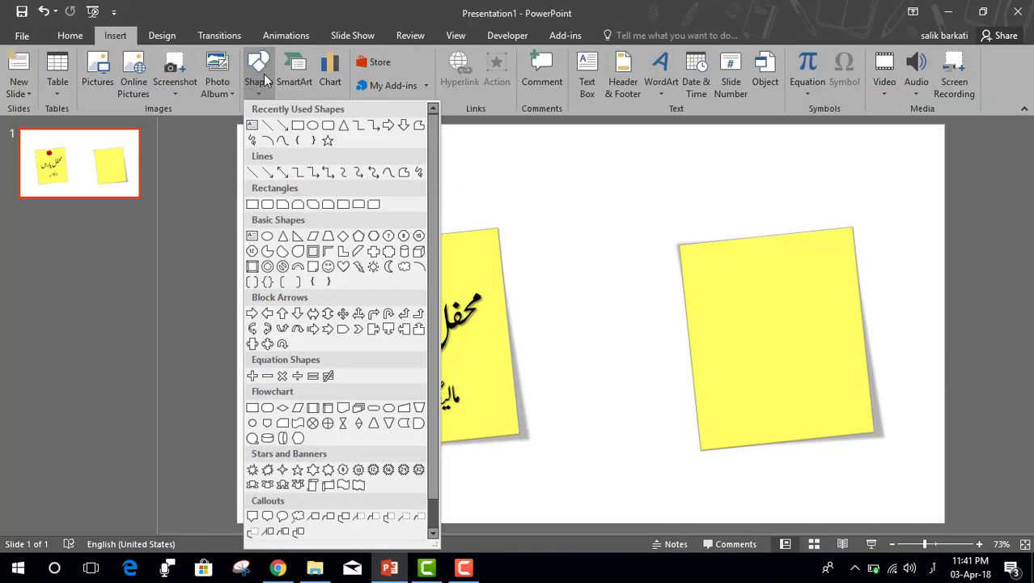
pyautogui.click(405, 253)
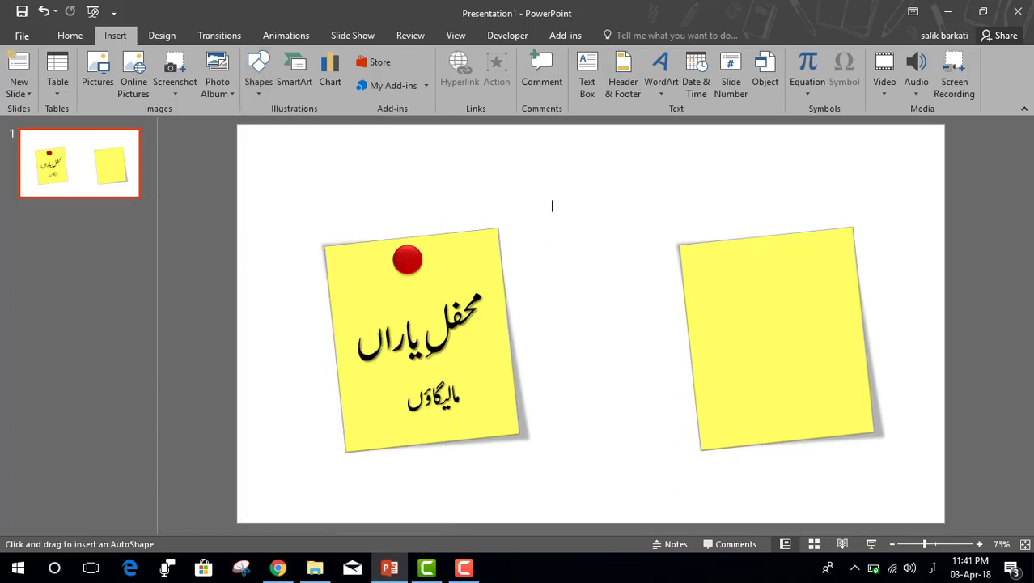
pyautogui.moveTo(552, 206); pyautogui.dragTo(607, 289)
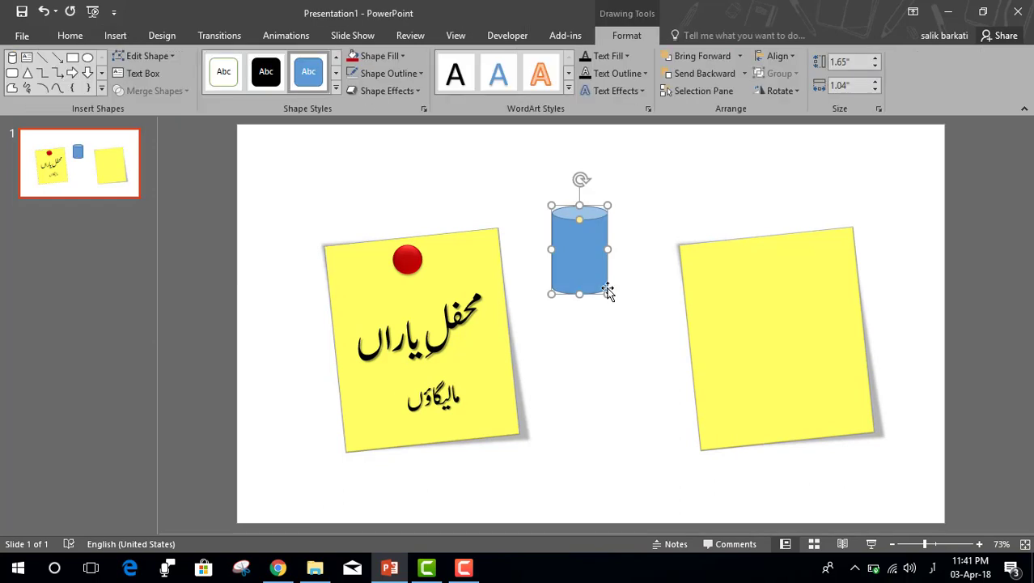
# - Remove the cylinder's outline and fill it with the standard dark red
pyautogui.click(373, 74)
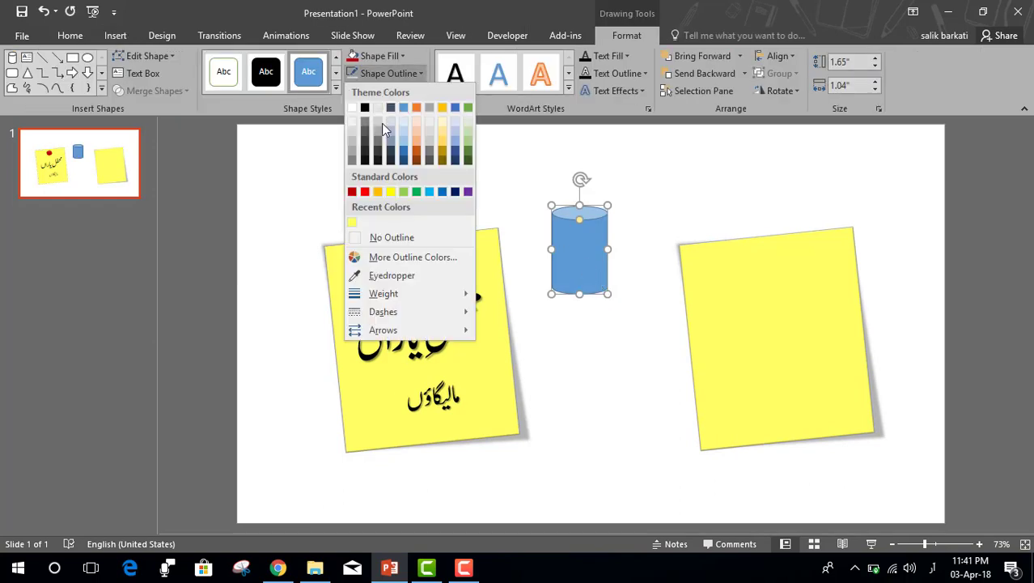
pyautogui.click(391, 240)
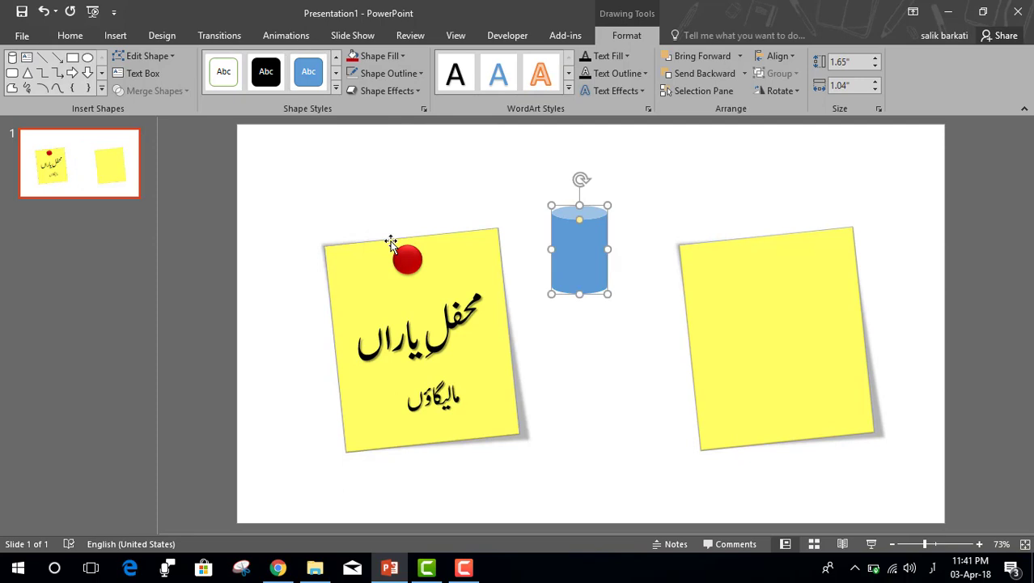
pyautogui.click(358, 60)
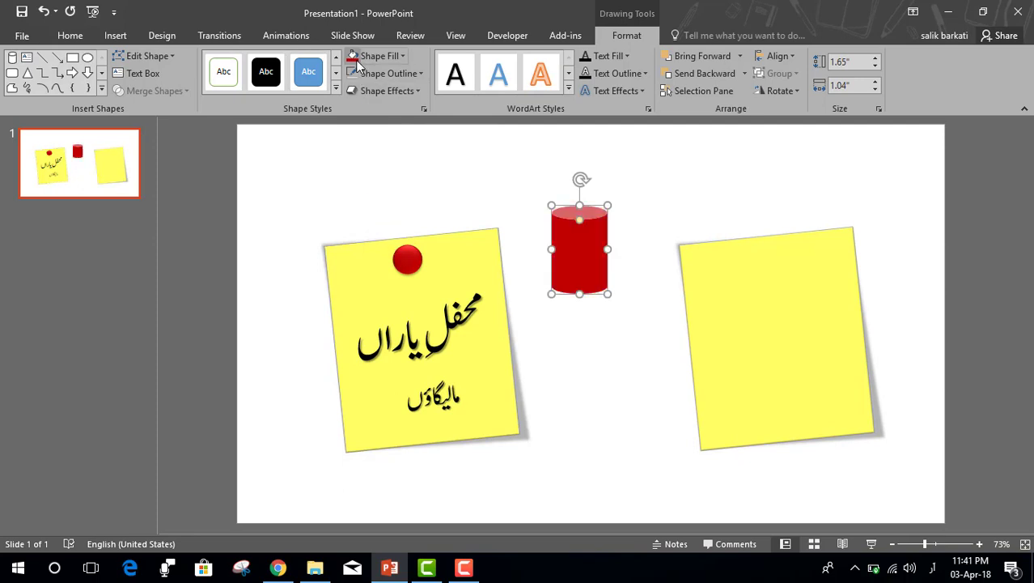
pyautogui.click(506, 174)
# - Draw a flat ellipse about 0.63" high and 1.83" wide across the base of the red cylinder
pyautogui.click(115, 36)
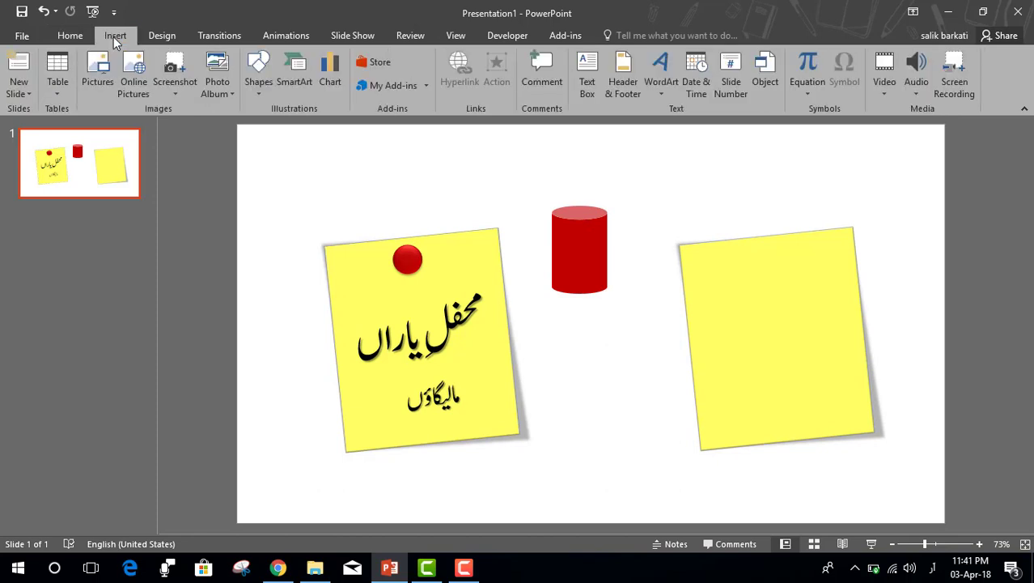
pyautogui.click(259, 81)
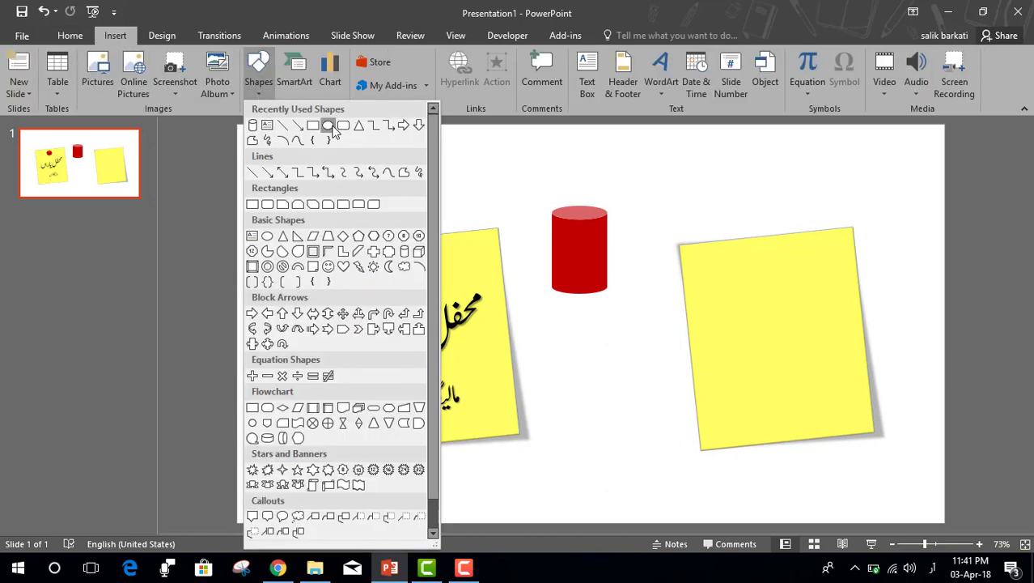
pyautogui.click(332, 131)
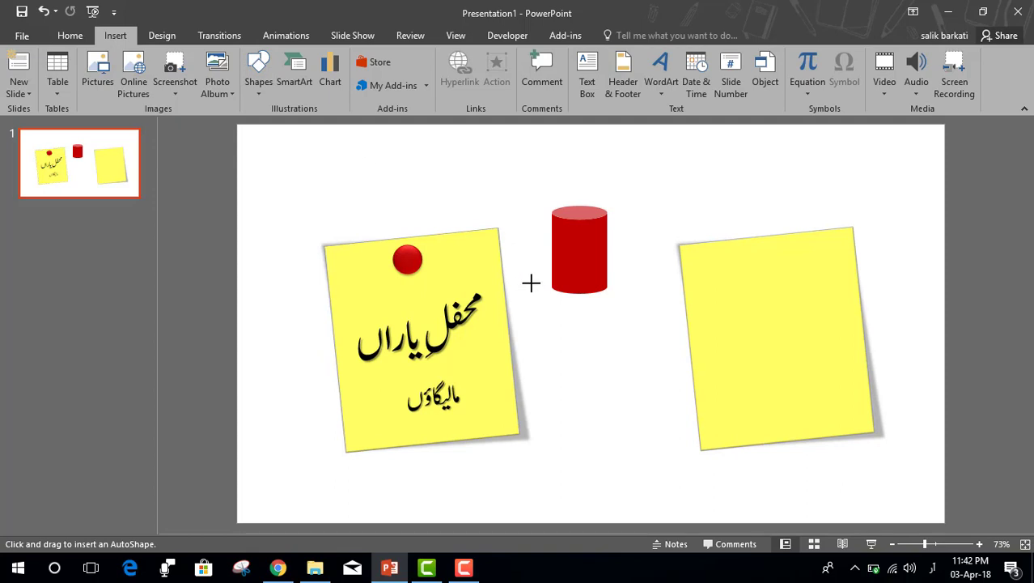
pyautogui.moveTo(530, 276); pyautogui.dragTo(626, 306)
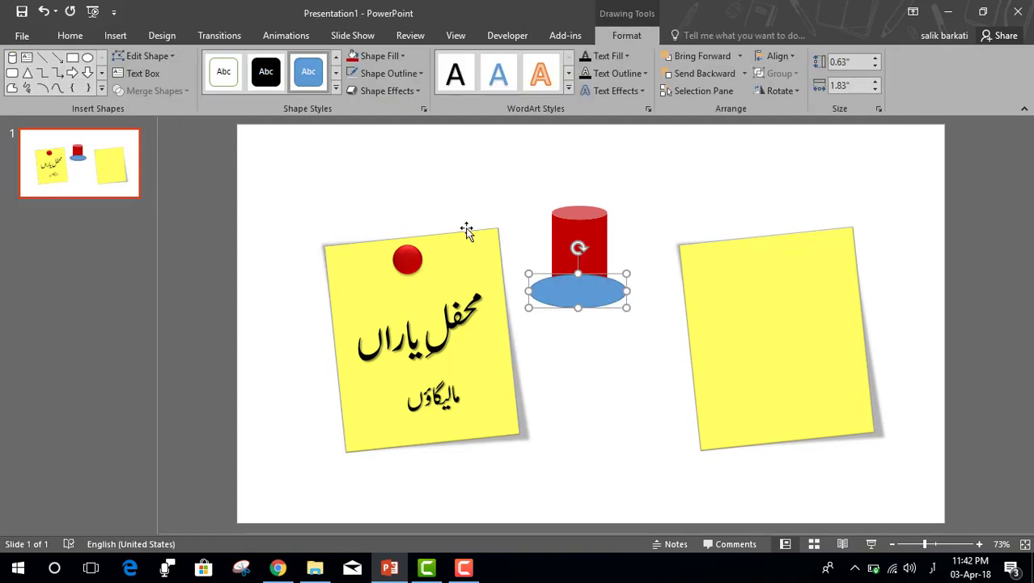
# - Remove the ellipse's outline, fill it dark red, and flatten it to about 0.53" high, centred under the cylinder
pyautogui.click(396, 74)
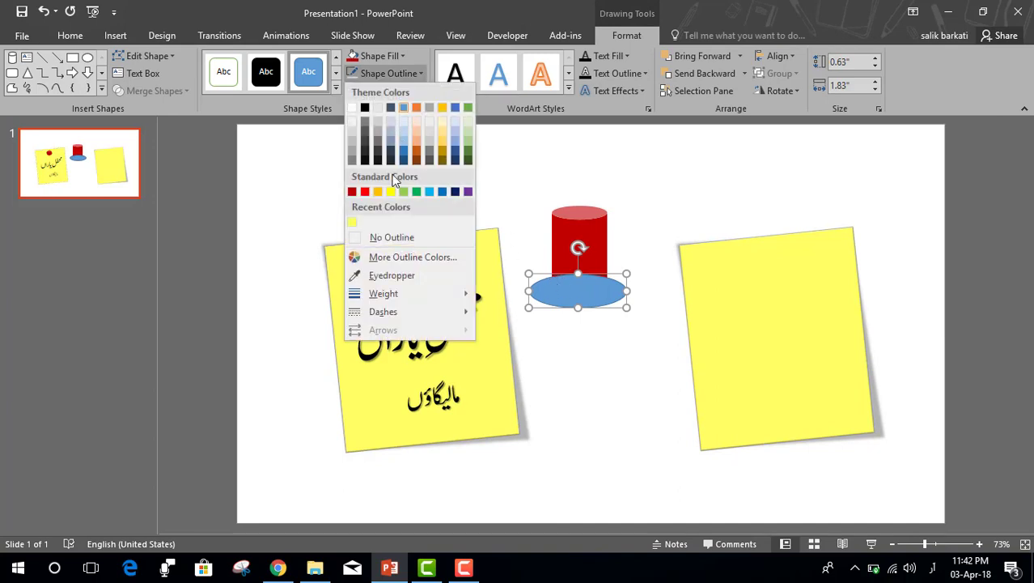
pyautogui.click(401, 237)
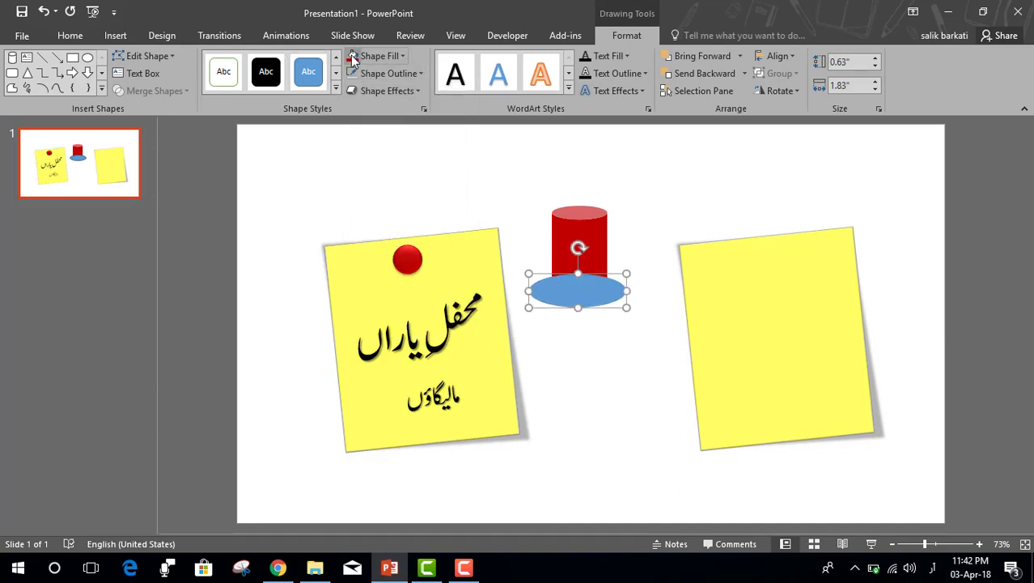
pyautogui.click(372, 57)
pyautogui.moveTo(579, 312); pyautogui.dragTo(585, 296)
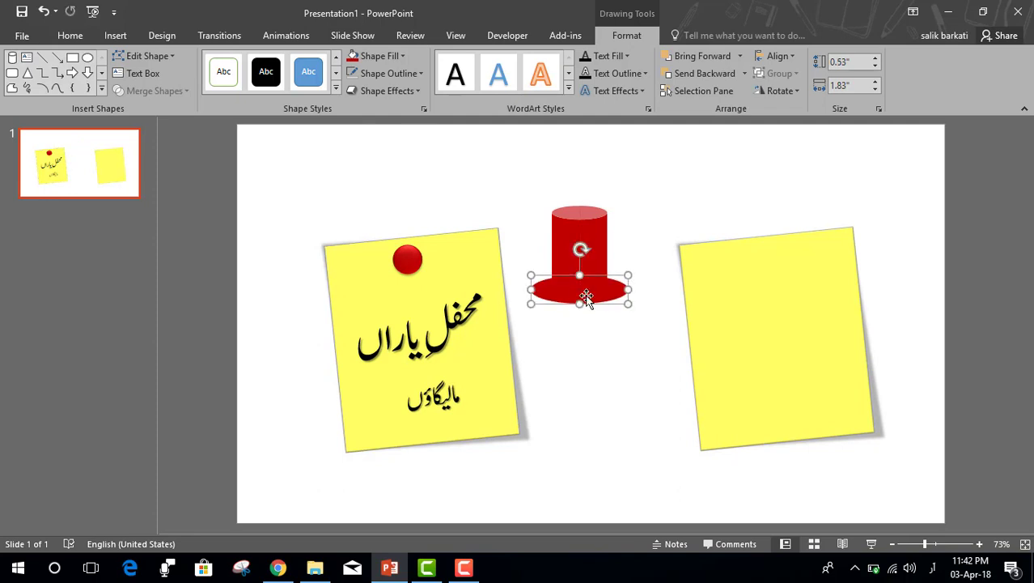
pyautogui.click(332, 194)
# - Draw a narrow rectangle about 0.88" high and 0.14" wide extending down from the ellipse as the pin's needle
pyautogui.click(122, 32)
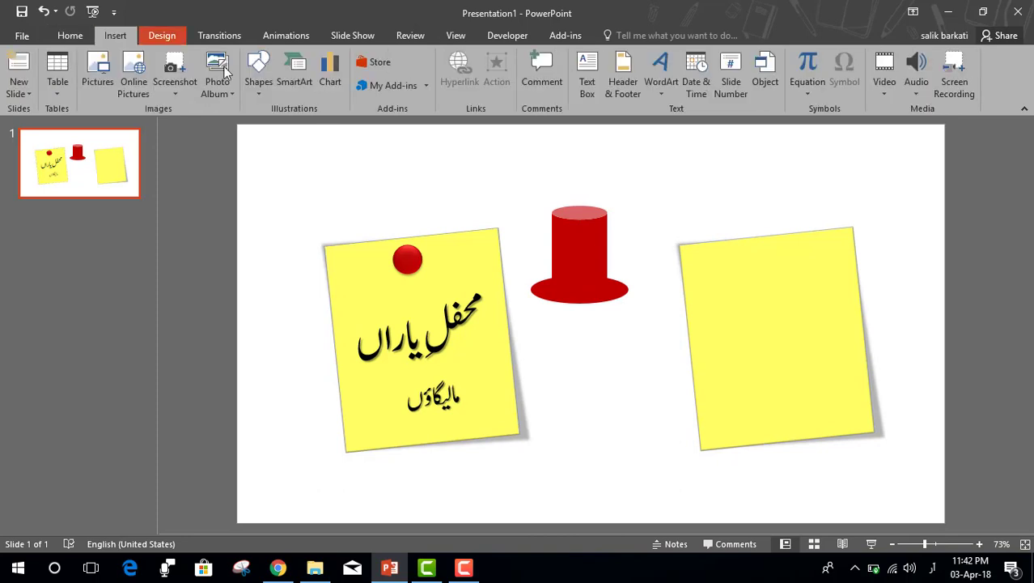
pyautogui.click(261, 75)
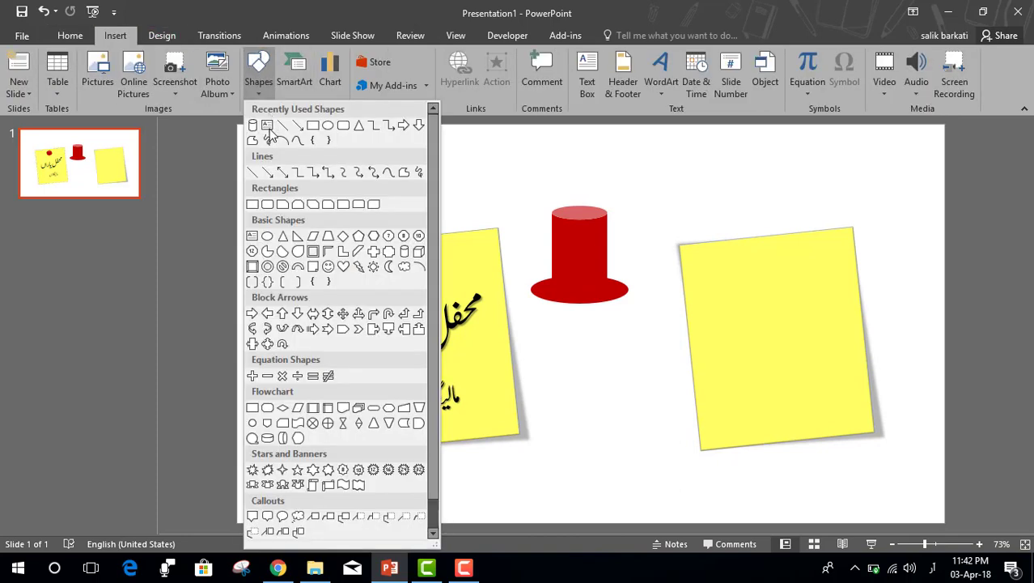
pyautogui.click(253, 204)
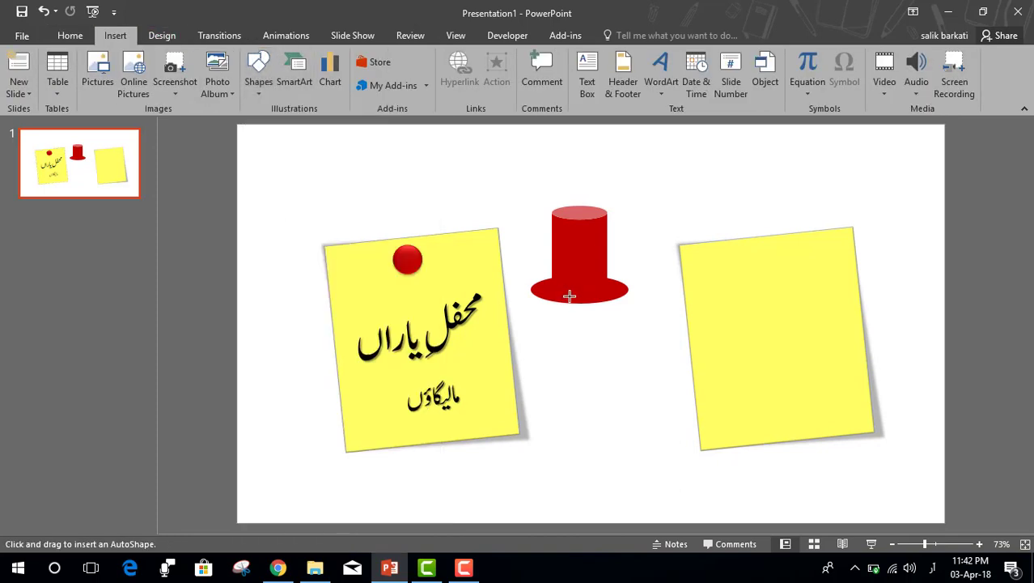
pyautogui.moveTo(571, 296); pyautogui.dragTo(582, 340)
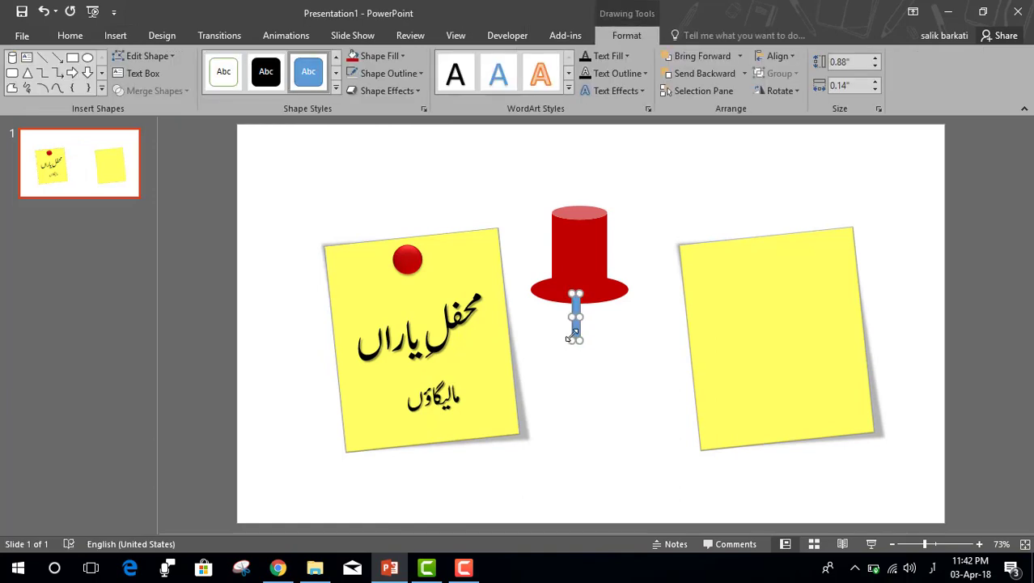
# - Fill the needle rectangle with black
pyautogui.click(379, 56)
pyautogui.click(365, 90)
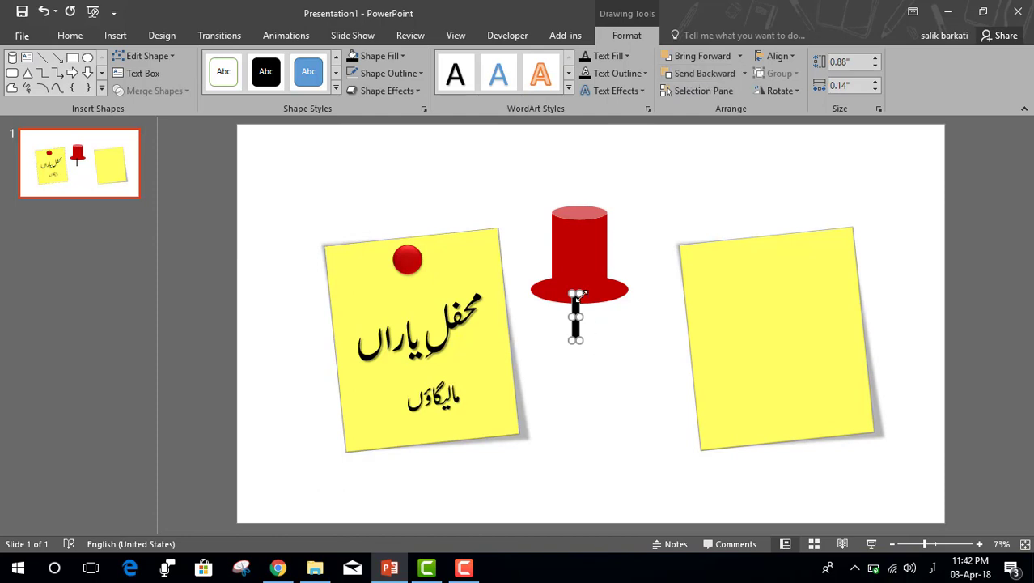
pyautogui.click(599, 381)
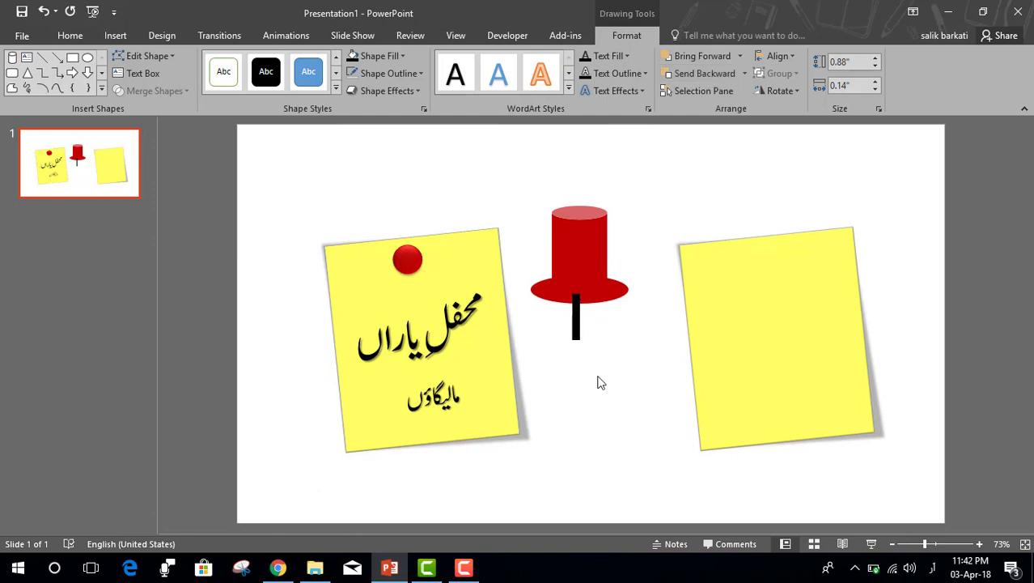
# - Shift the black needle slightly so it is centred under the pin's base
pyautogui.click(575, 318)
pyautogui.scroll(5, 598, 356)
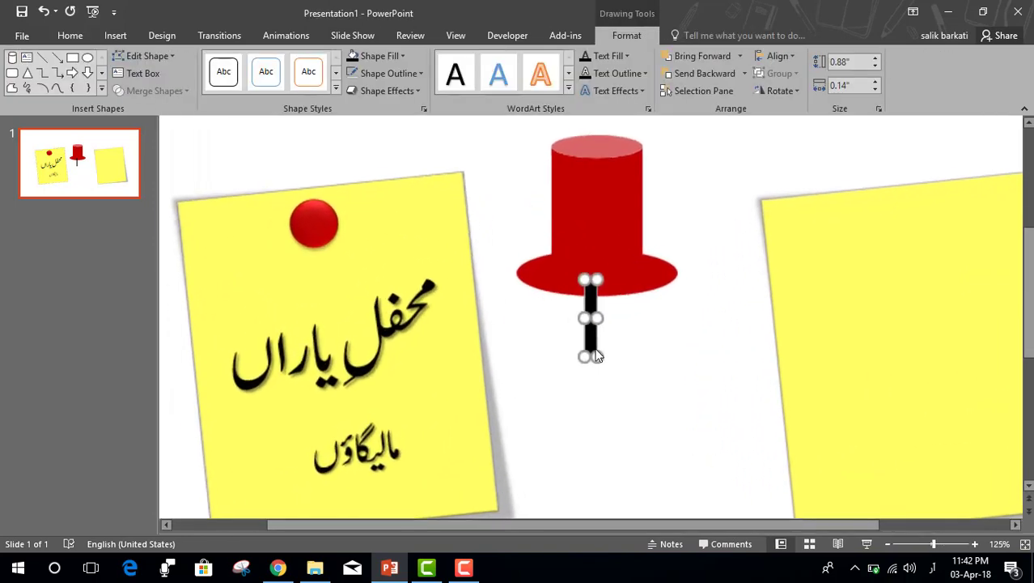
pyautogui.moveTo(590, 338); pyautogui.dragTo(596, 335)
pyautogui.scroll(-5, 525, 167)
pyautogui.click(525, 167)
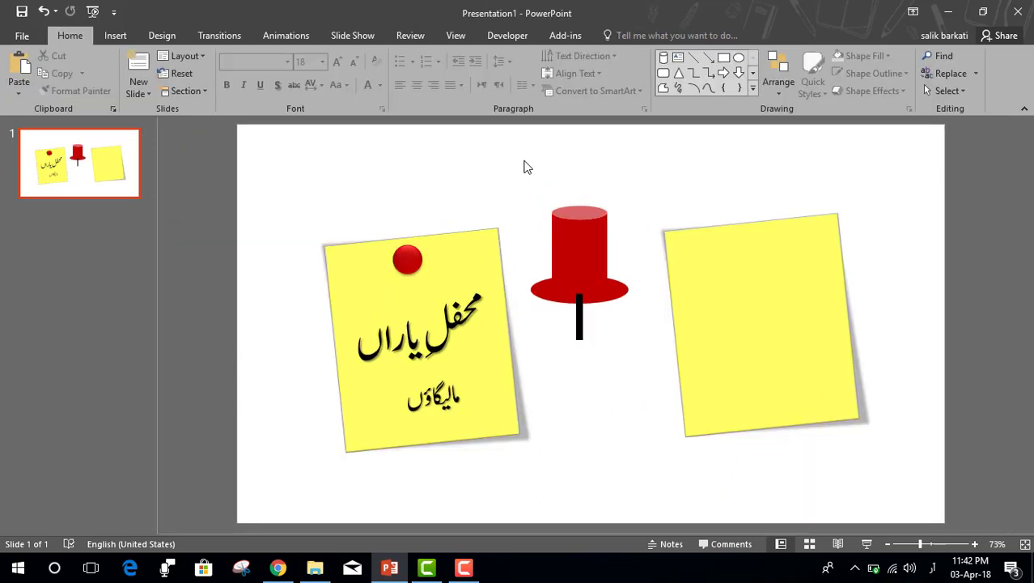
# - Group the cylinder, ellipse and needle, then shrink the group and place it at the right note's upper edge
pyautogui.moveTo(510, 148); pyautogui.dragTo(666, 411)
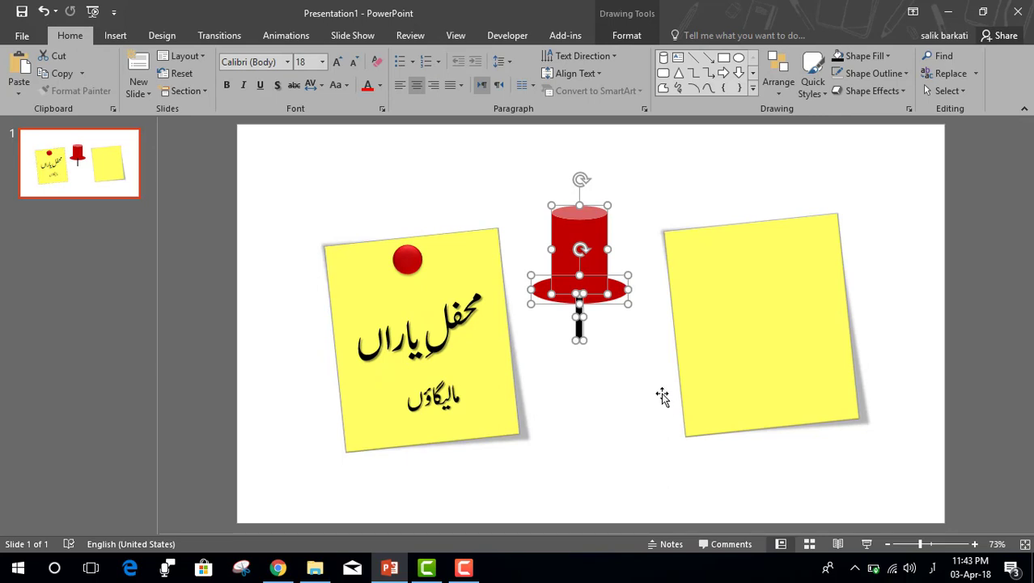
pyautogui.hotkey('ctrl', 'g')
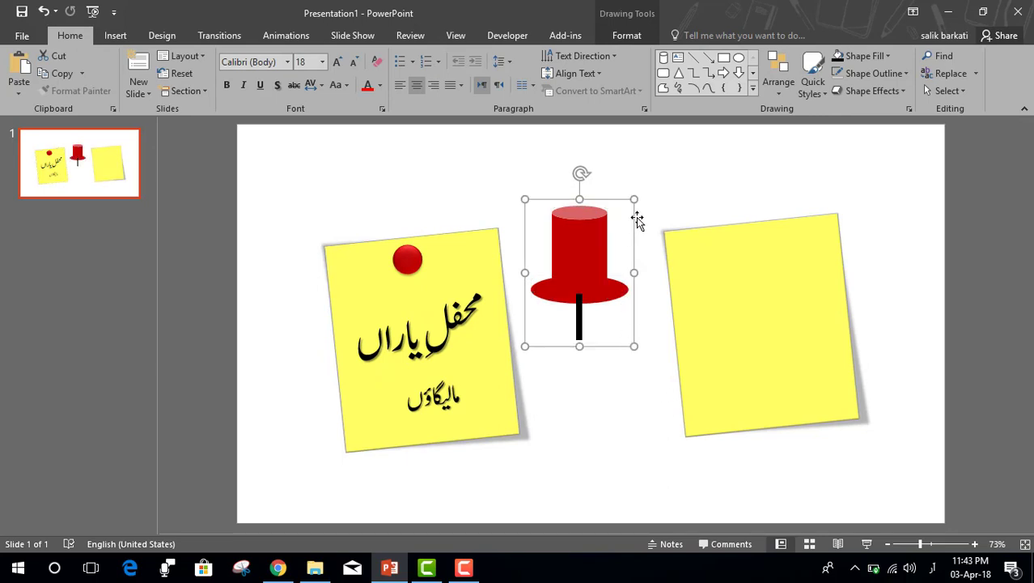
pyautogui.moveTo(631, 205); pyautogui.dragTo(758, 209)
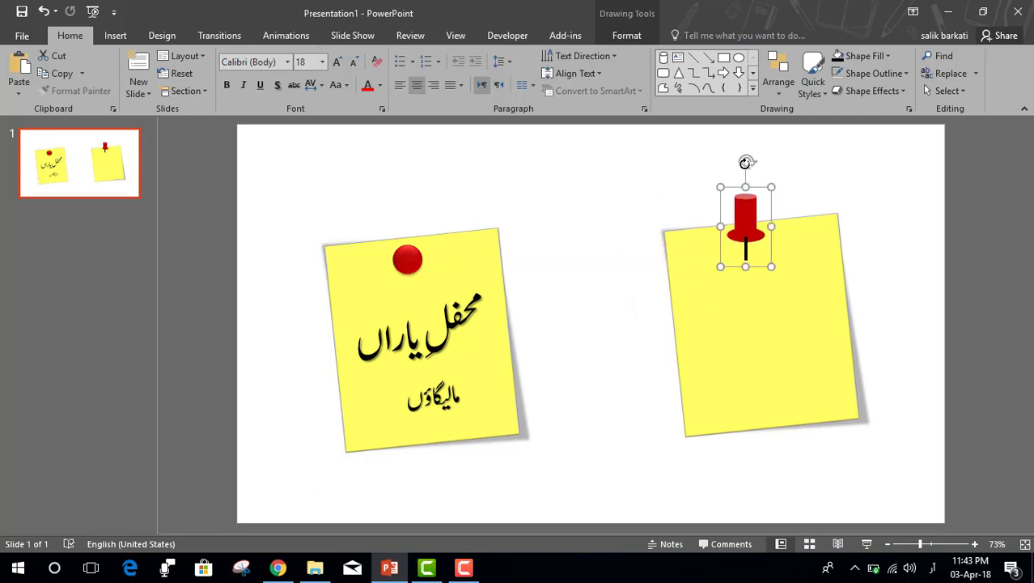
# - Tilt the grouped pin clockwise, shrink it further and place its needle tip on the right note's upper edge
pyautogui.moveTo(746, 161); pyautogui.dragTo(768, 187)
pyautogui.moveTo(751, 232); pyautogui.dragTo(769, 219)
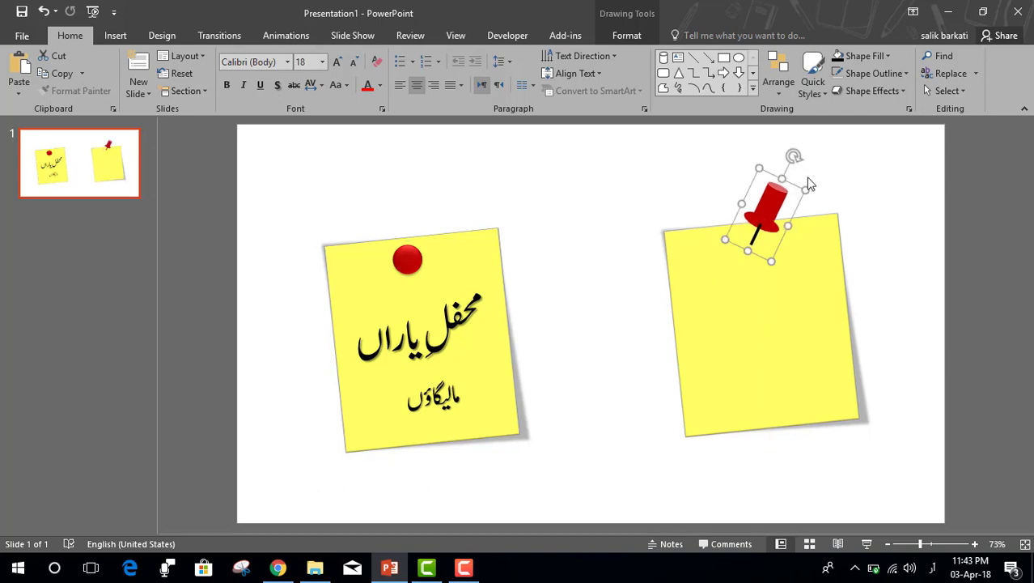
pyautogui.moveTo(805, 190); pyautogui.dragTo(740, 250)
pyautogui.click(636, 362)
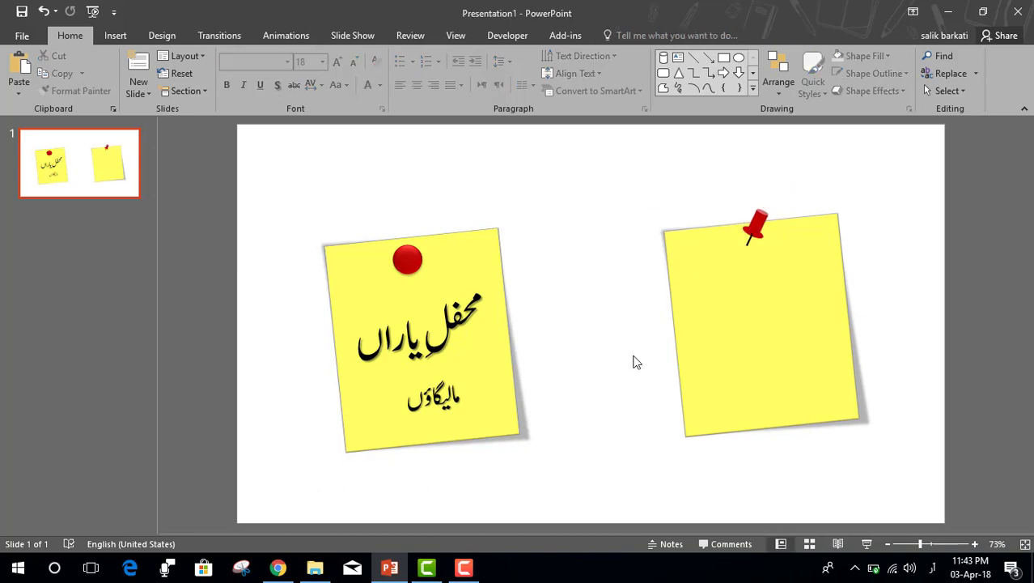
# - Duplicate both Urdu text boxes from the left note and place the copies on the right note
pyautogui.click(420, 341)
pyautogui.keyDown('shift'); pyautogui.click(430, 409); pyautogui.keyUp('shift')
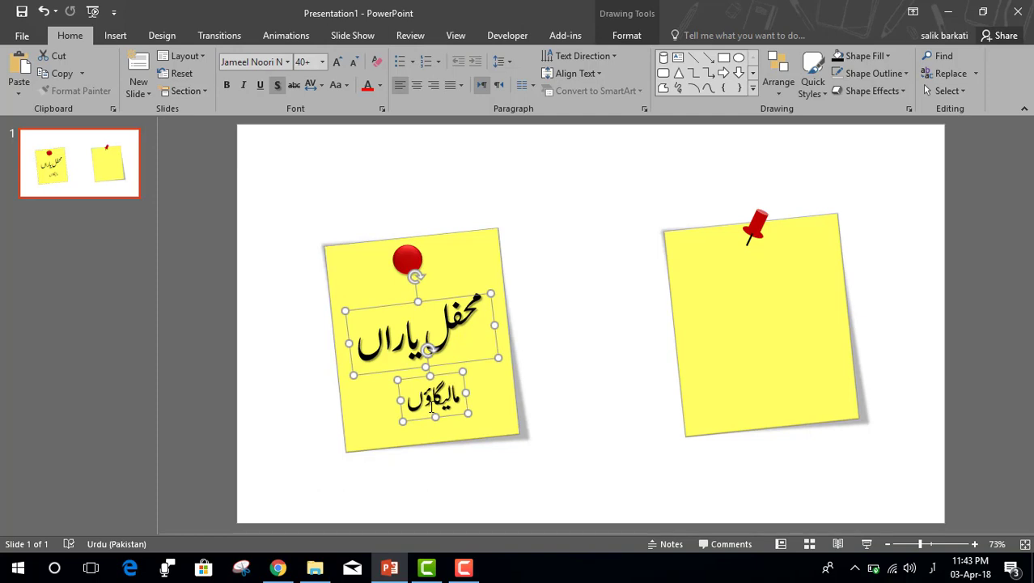
pyautogui.hotkey('ctrl', 'd')
pyautogui.moveTo(476, 370); pyautogui.dragTo(802, 337)
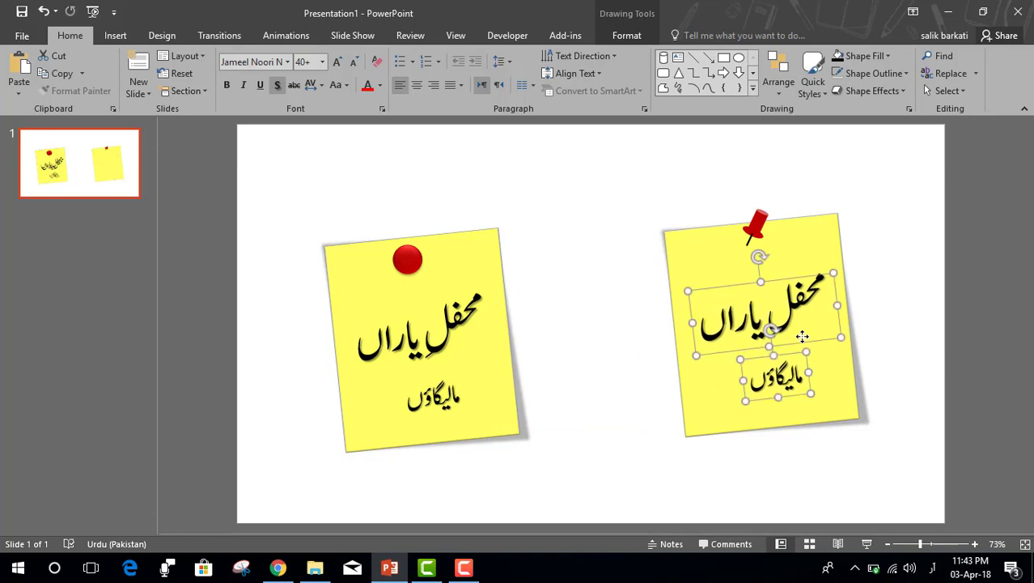
# - Fine-tune the tilted pin's position at the right note's upper edge
pyautogui.click(761, 228)
pyautogui.scroll(3, 790, 279)
pyautogui.scroll(2, 796, 284)
pyautogui.doubleClick(630, 314)
pyautogui.moveTo(631, 314)
pyautogui.mouseDown()
pyautogui.moveTo(618, 314)
pyautogui.moveTo(627, 314)
pyautogui.mouseUp()
pyautogui.click(904, 327)
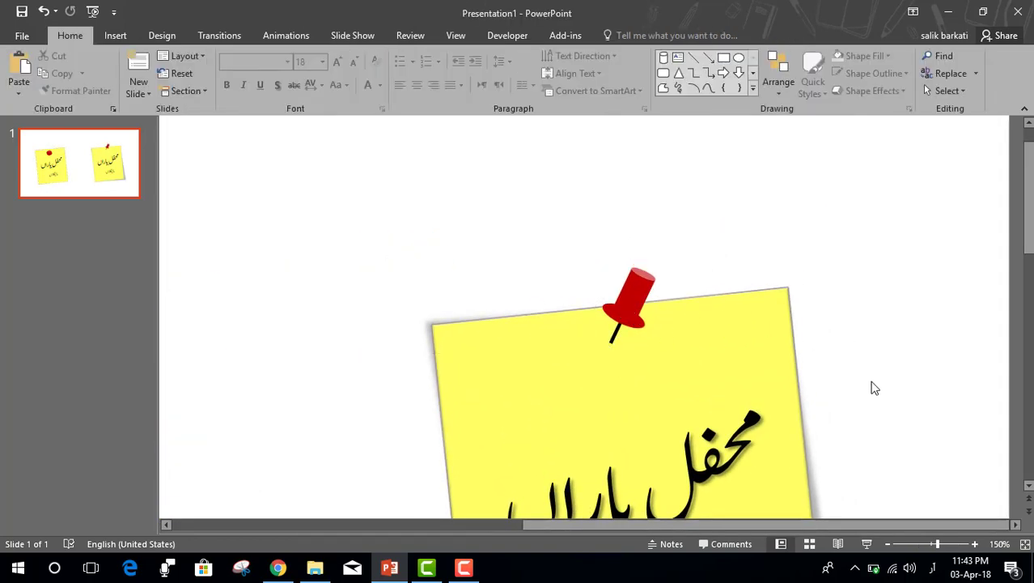
# - Preview the slide with both pinned notes in slide show mode
pyautogui.scroll(-5, 755, 347)
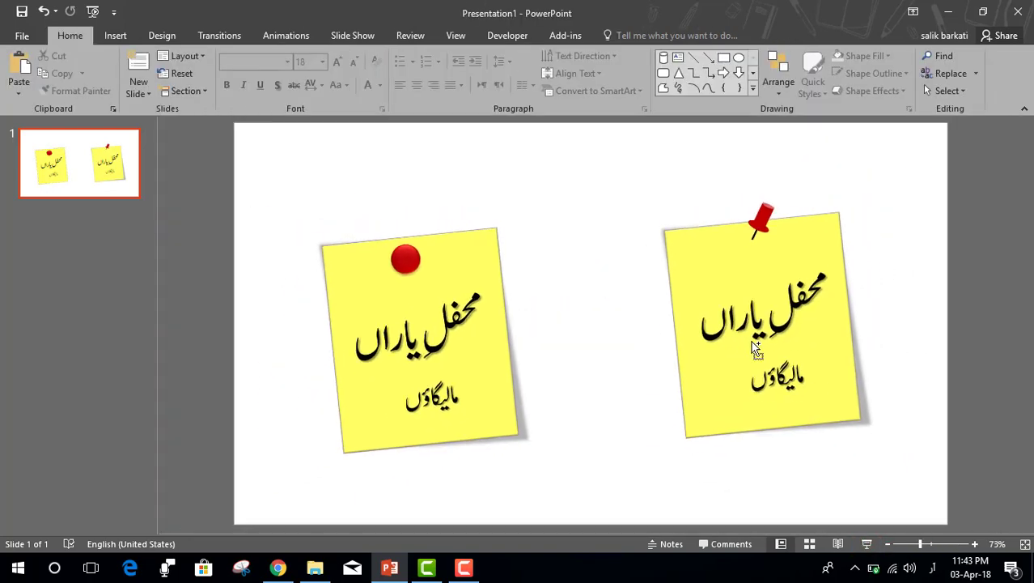
pyautogui.click(865, 544)
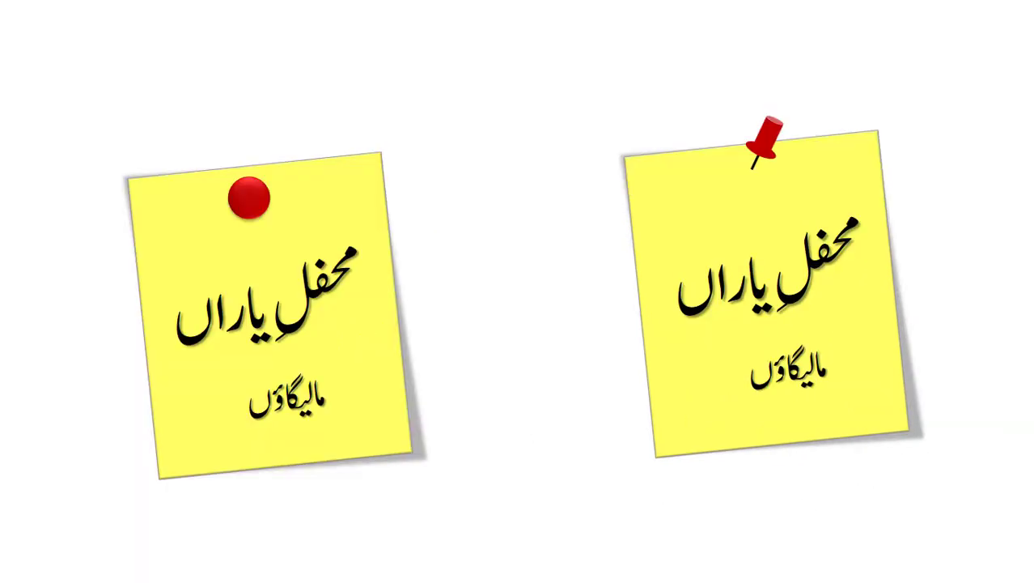